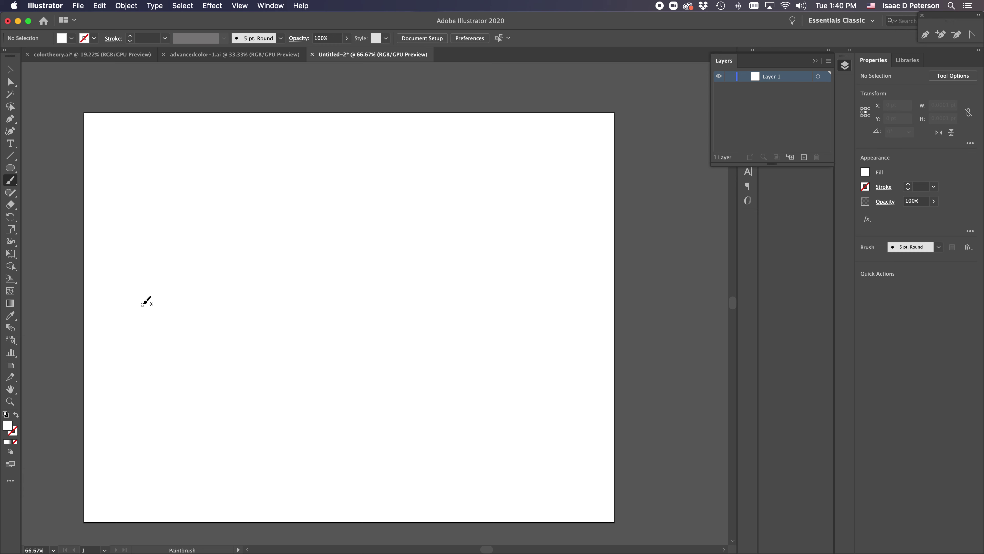
key("space")
left_click_drag(145, 286, 164, 266)
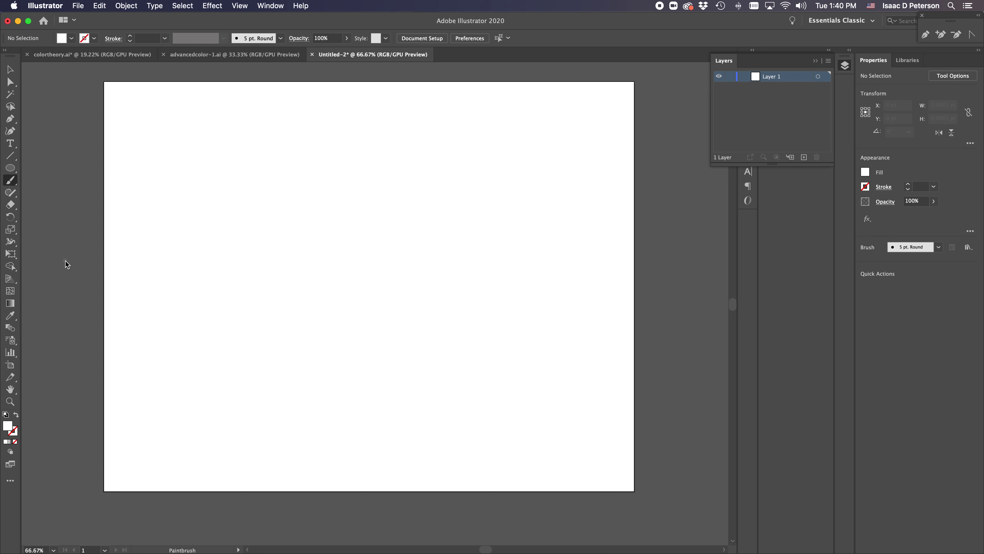
left_click(14, 184)
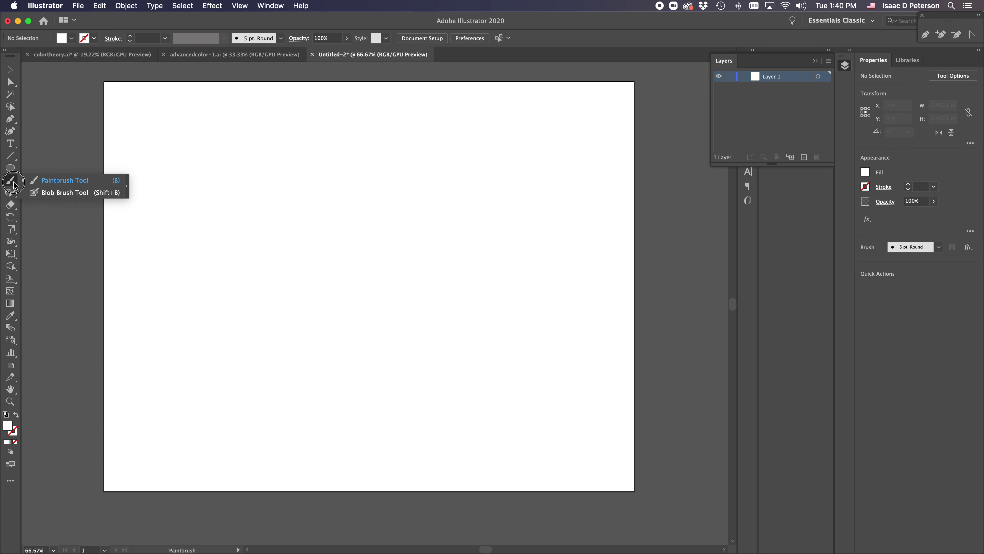
left_click(40, 180)
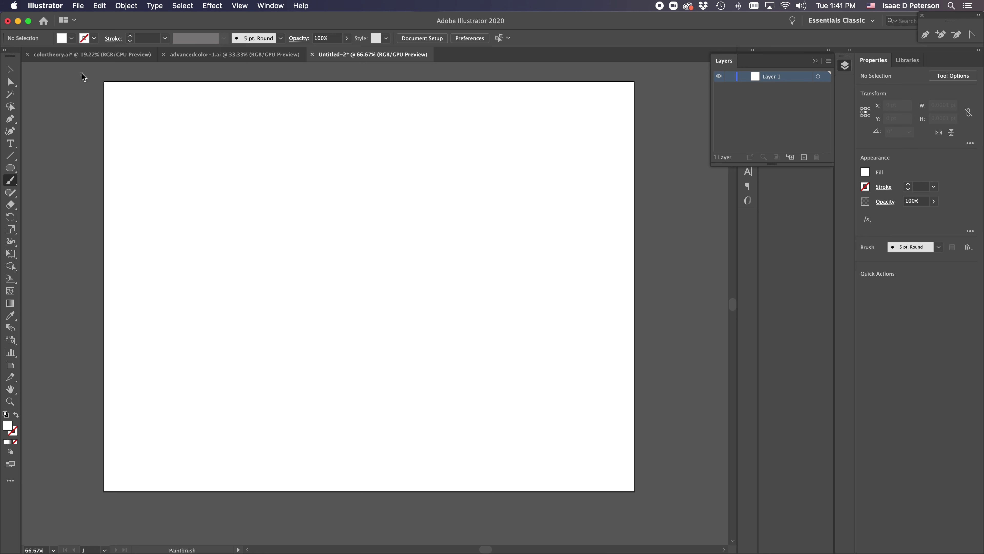
Draw a rectangle about 886 by 660 pt that covers the whole artboard and extends past its edges
left_click(10, 169)
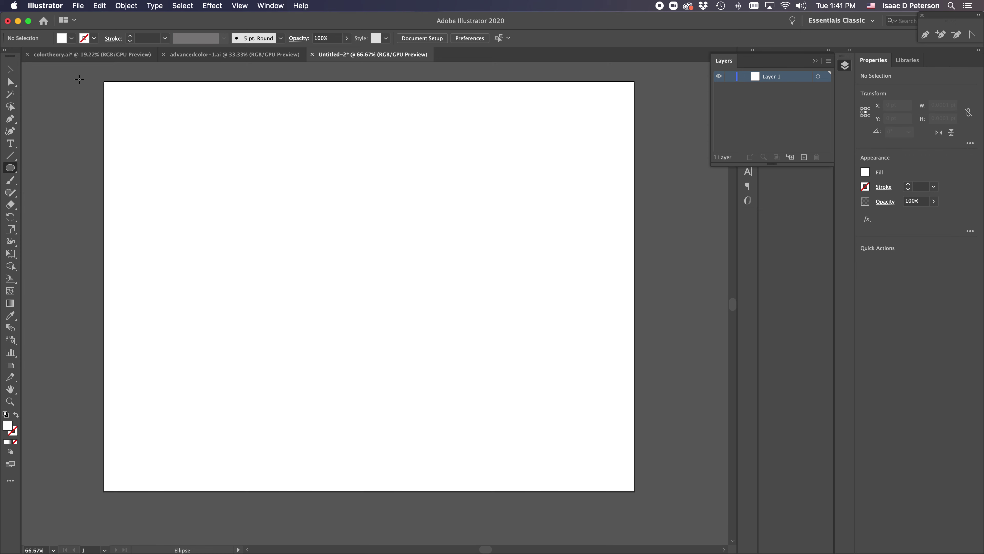
left_click(14, 171)
left_click_drag(14, 171, 45, 171)
left_click_drag(80, 69, 673, 510)
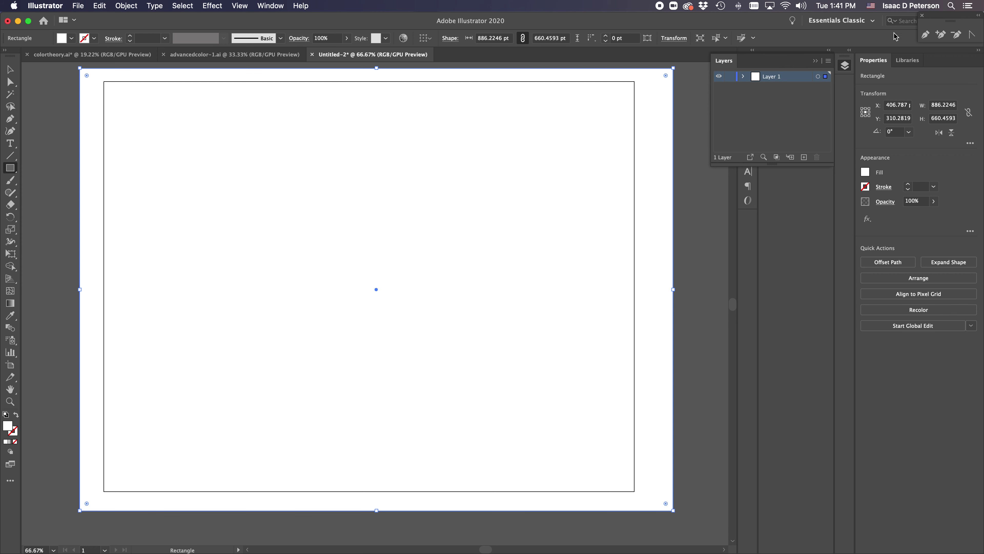
Fill the rectangle with the orange-to-purple gradient from the Sky swatch library and run it vertically, with orange at the top
left_click(816, 61)
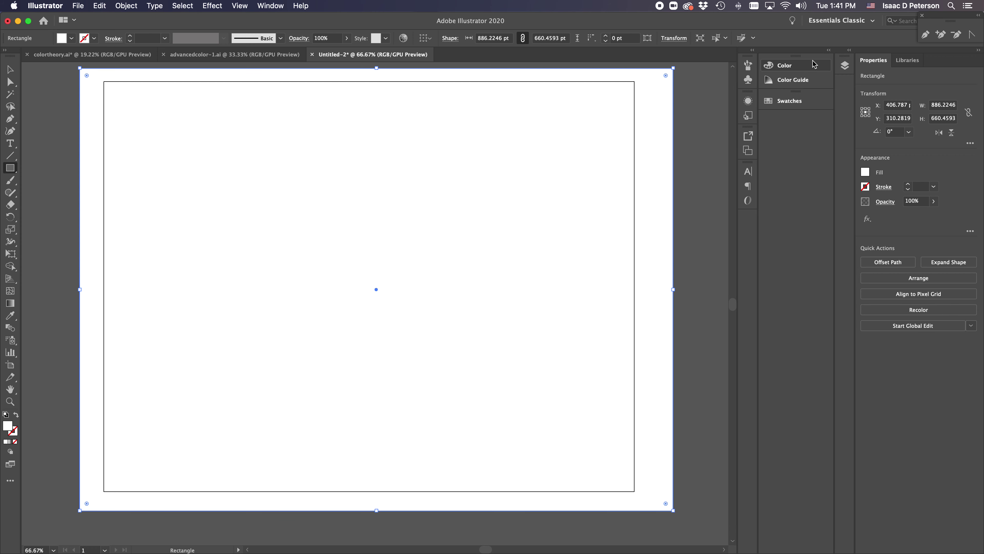
left_click(787, 100)
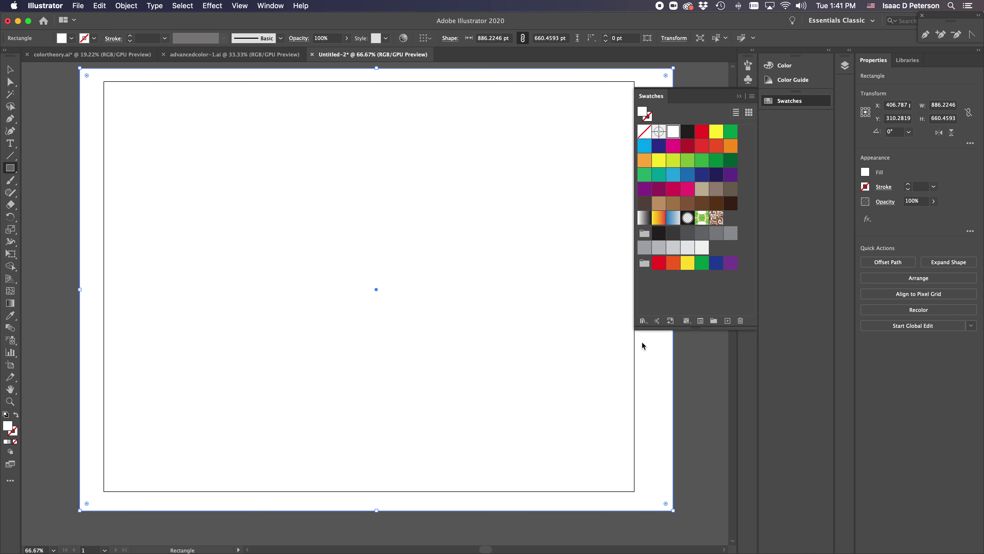
left_click(643, 320)
mouse_move(641, 402)
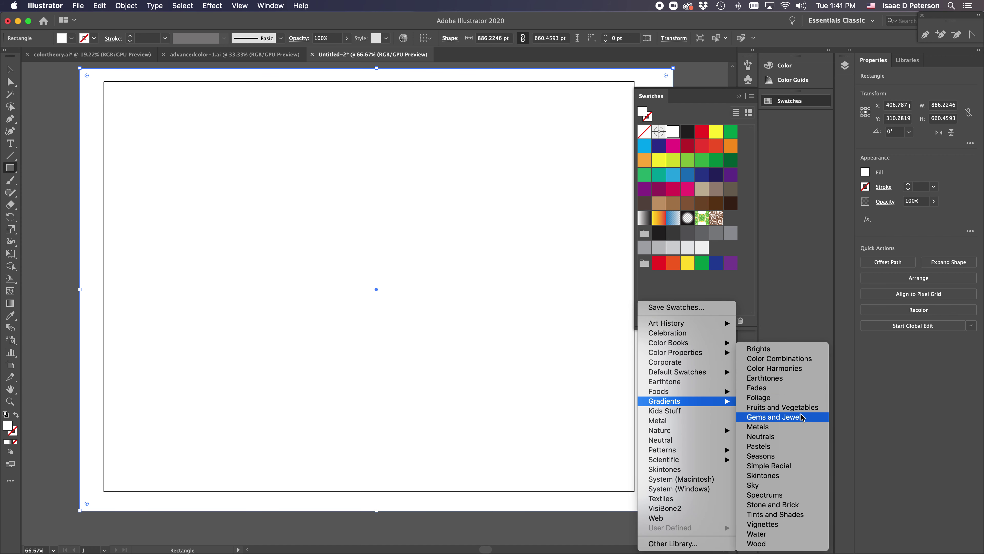
left_click(798, 485)
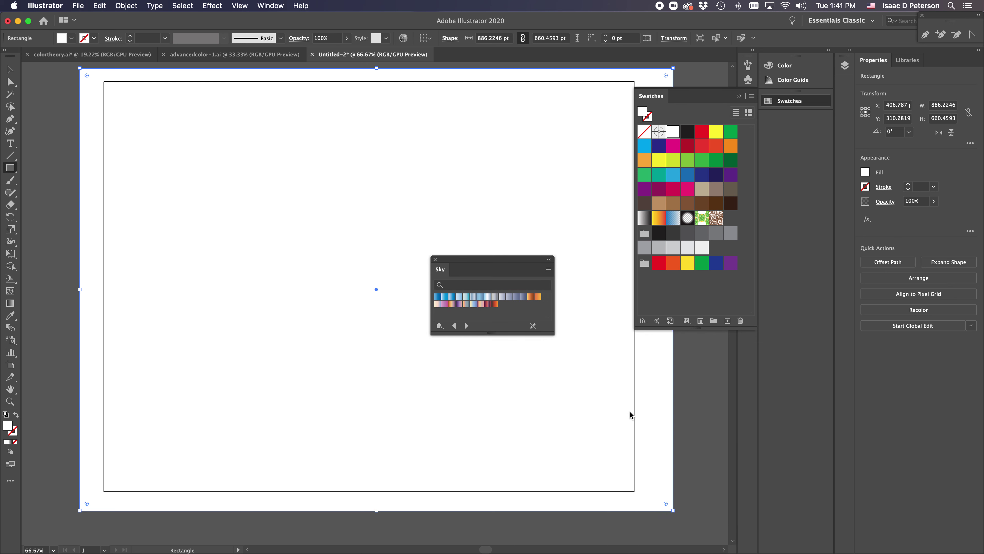
left_click(452, 304)
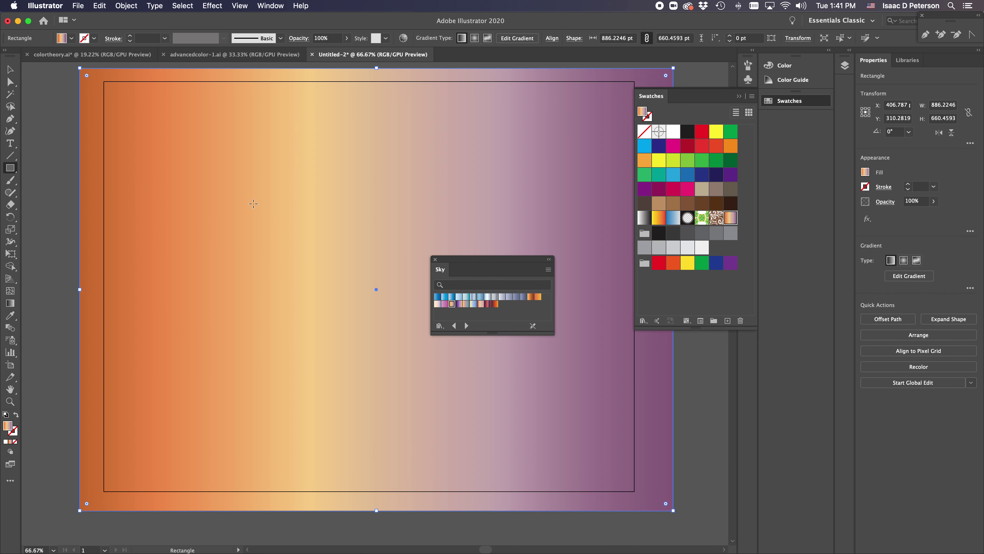
left_click(10, 302)
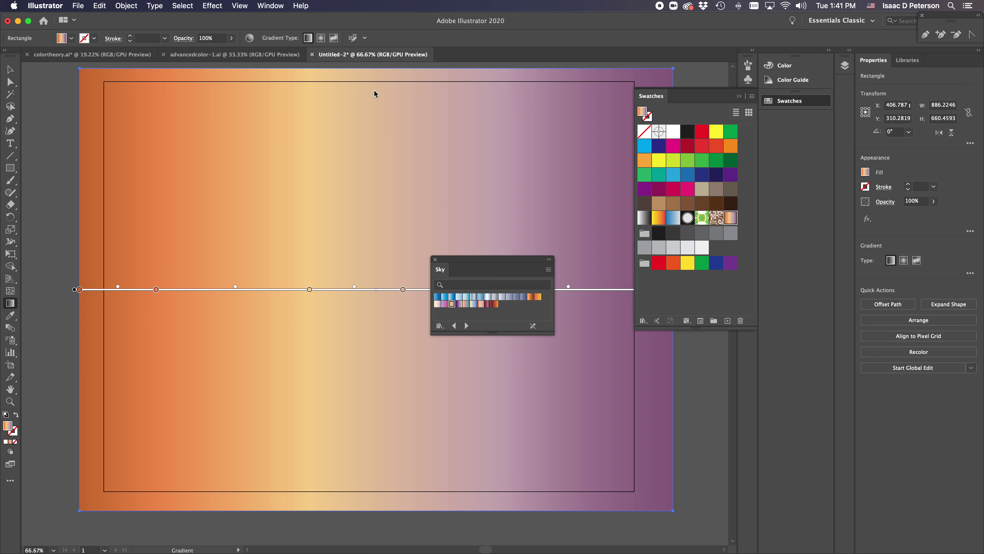
mouse_move(370, 95)
left_mouse_down()
mouse_move(378, 479)
mouse_move(379, 444)
mouse_move(371, 467)
left_mouse_up()
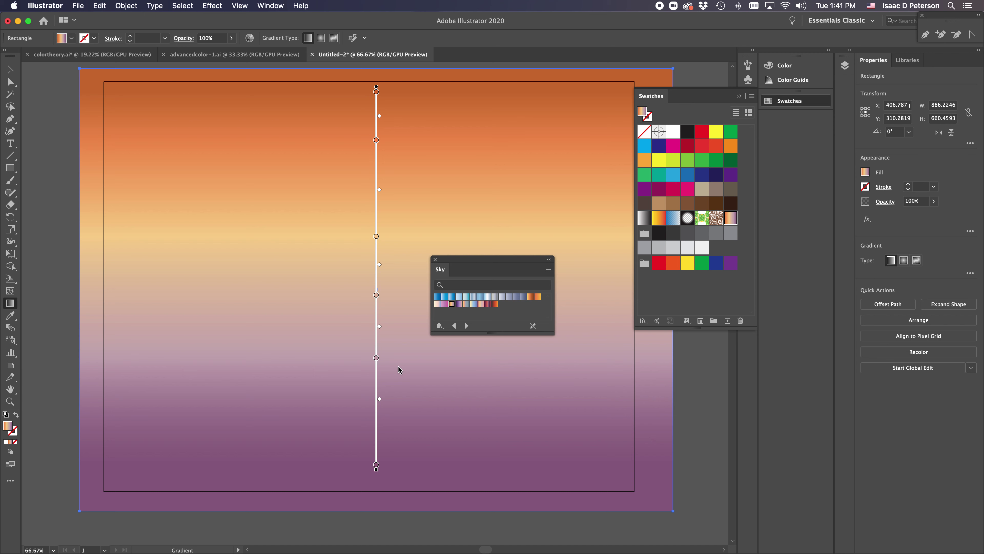
Recolor the second-lowest gradient stop dark red, and shift it and the two stops above it slightly upward
left_click(376, 359)
left_click(660, 267)
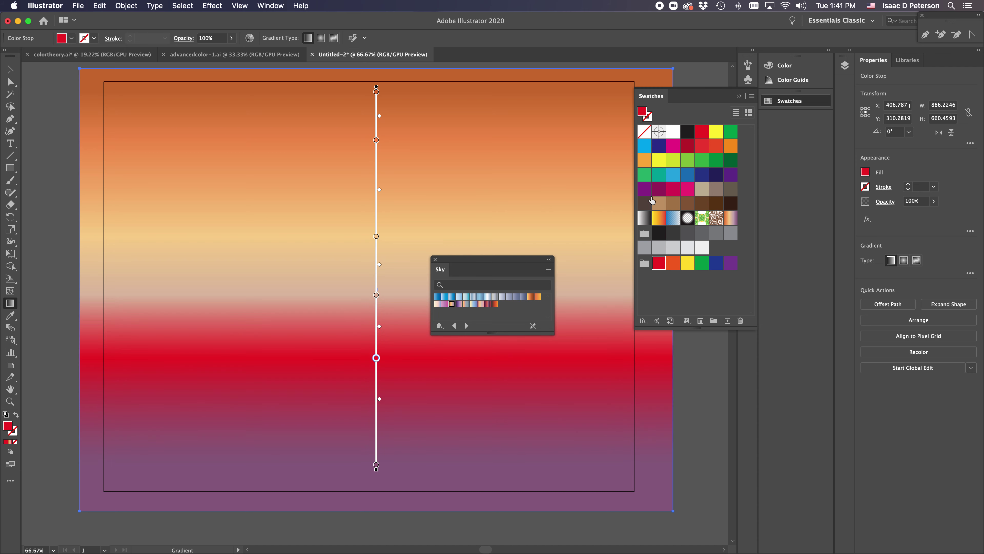
left_click(686, 149)
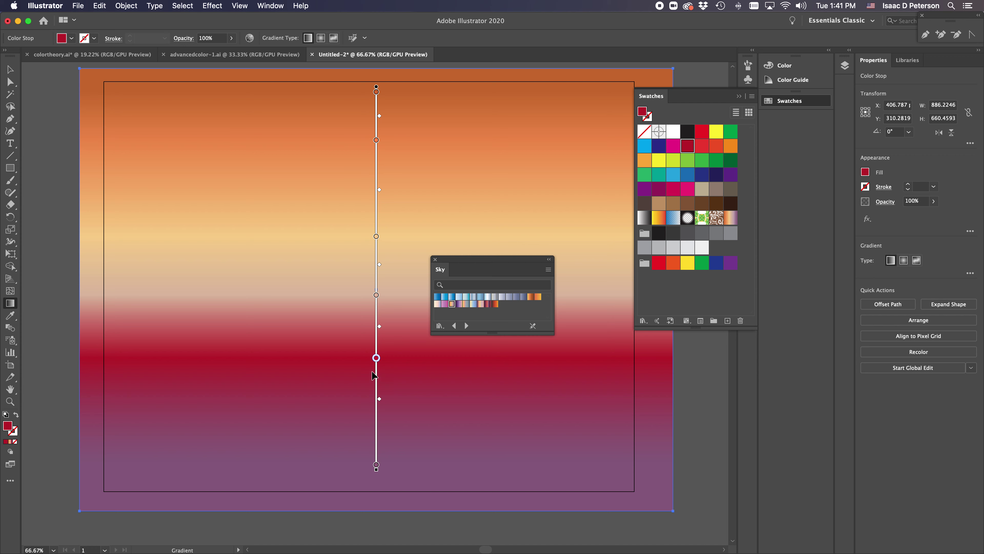
left_click_drag(376, 358, 376, 340)
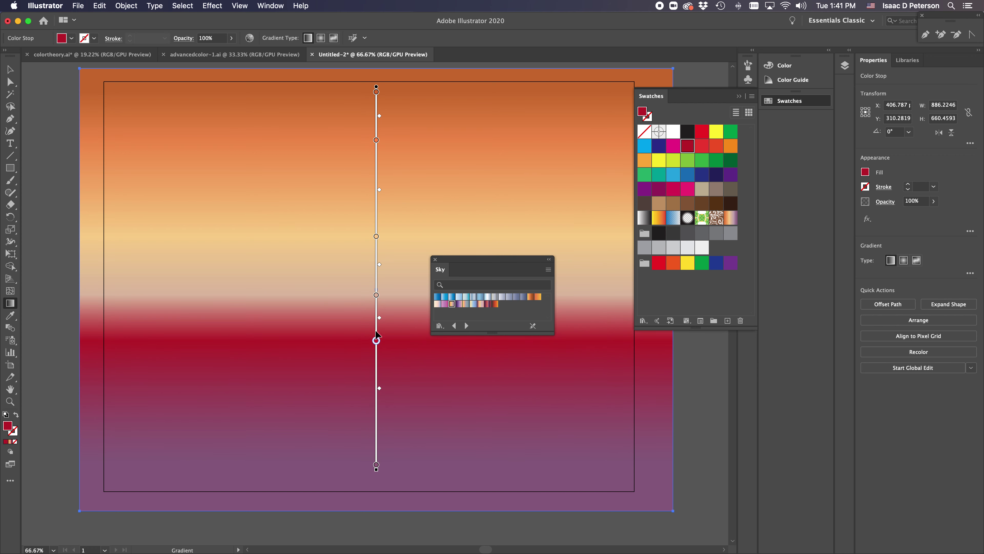
left_click_drag(376, 295, 377, 270)
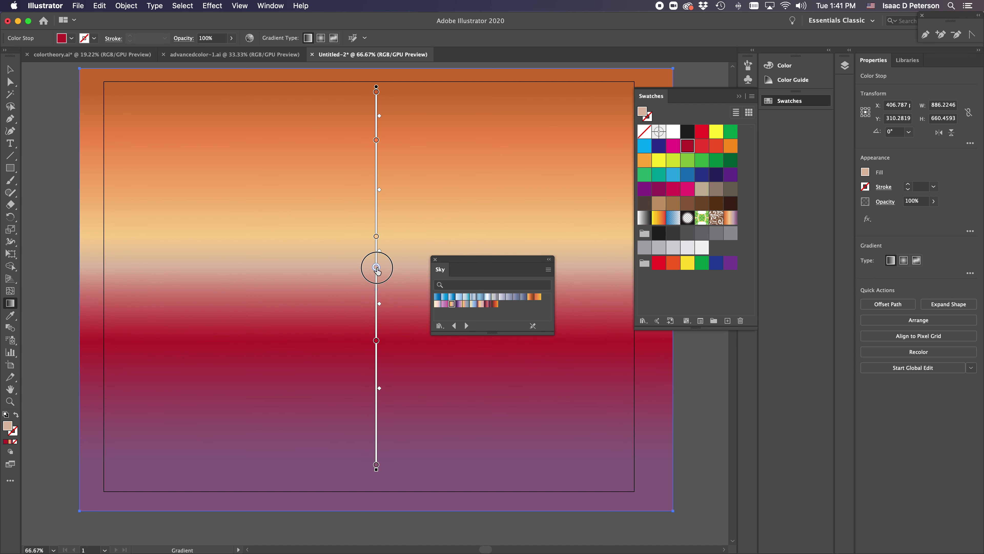
left_click_drag(376, 236, 376, 219)
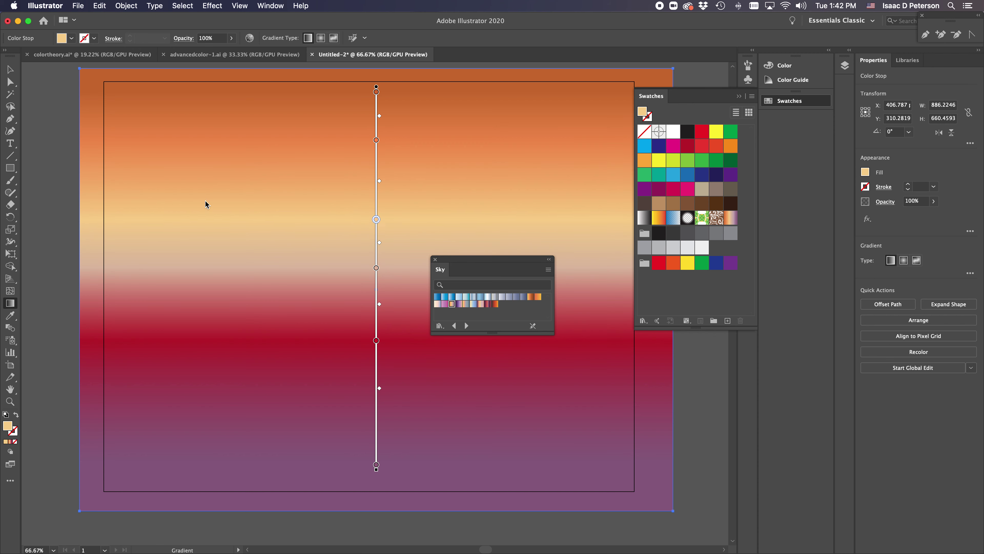
Lock the gradient background rectangle so that it cannot be selected
left_click(10, 69)
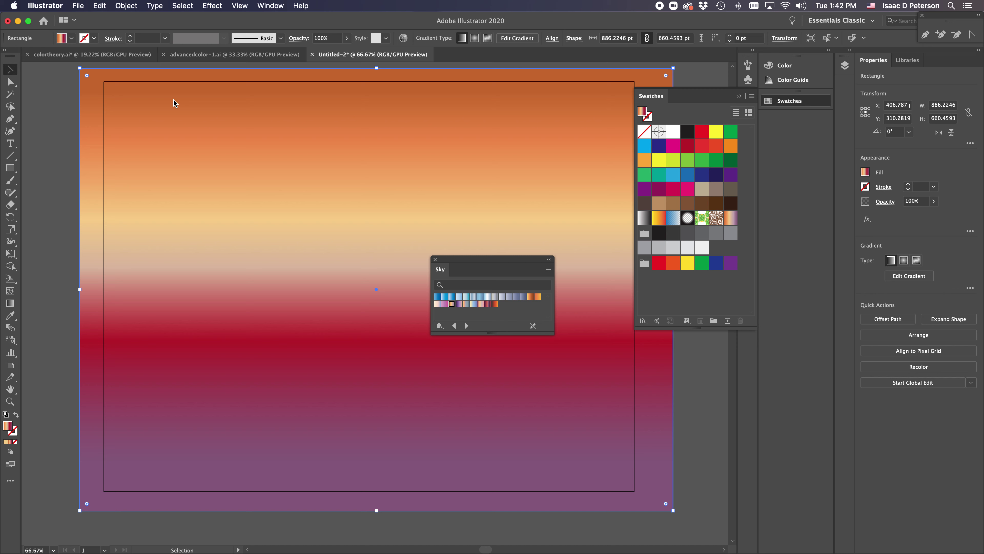
left_click(739, 96)
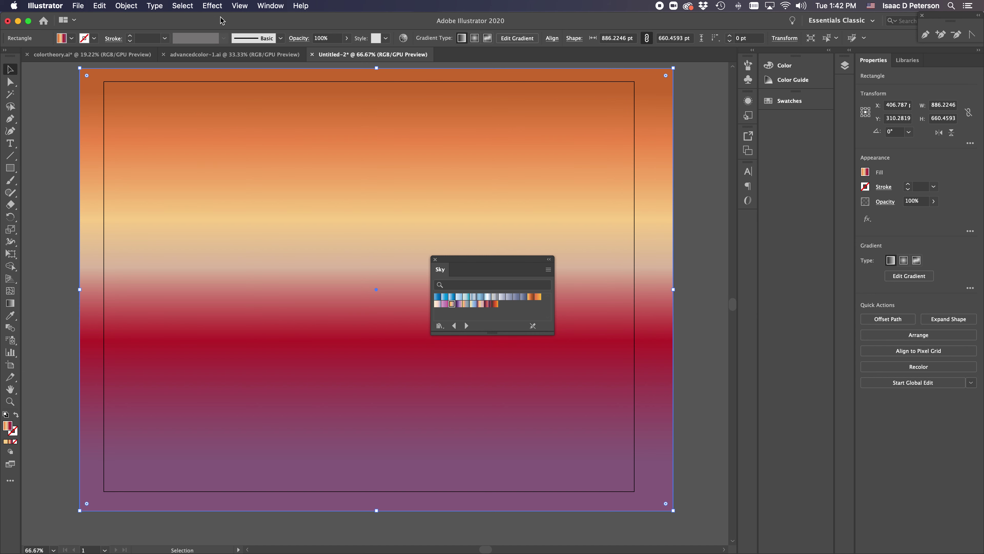
left_click(119, 6)
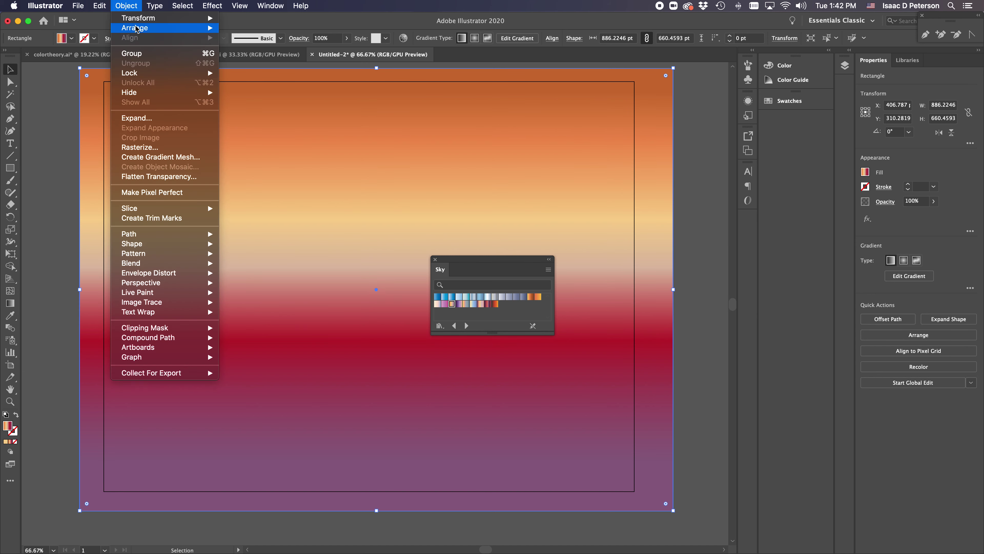
mouse_move(136, 72)
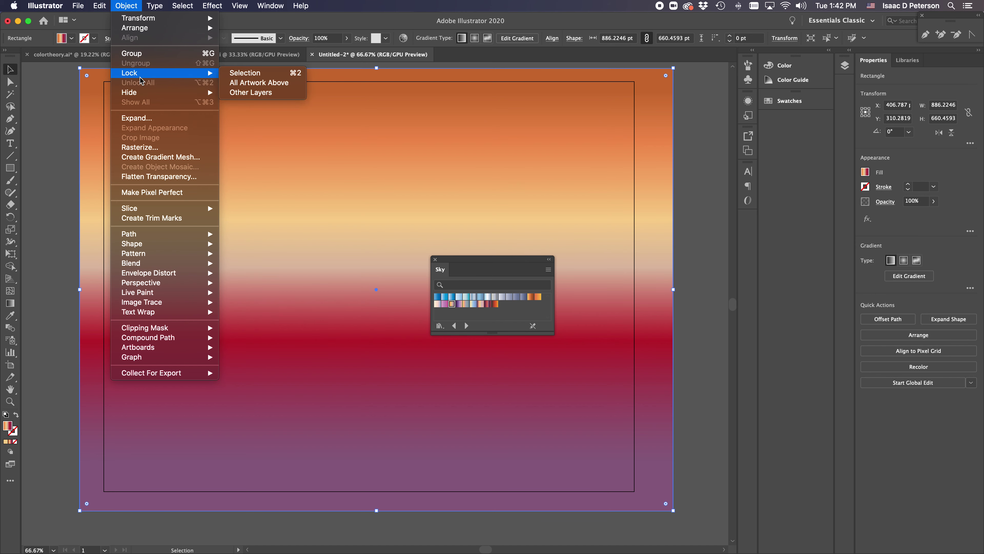
left_click(246, 73)
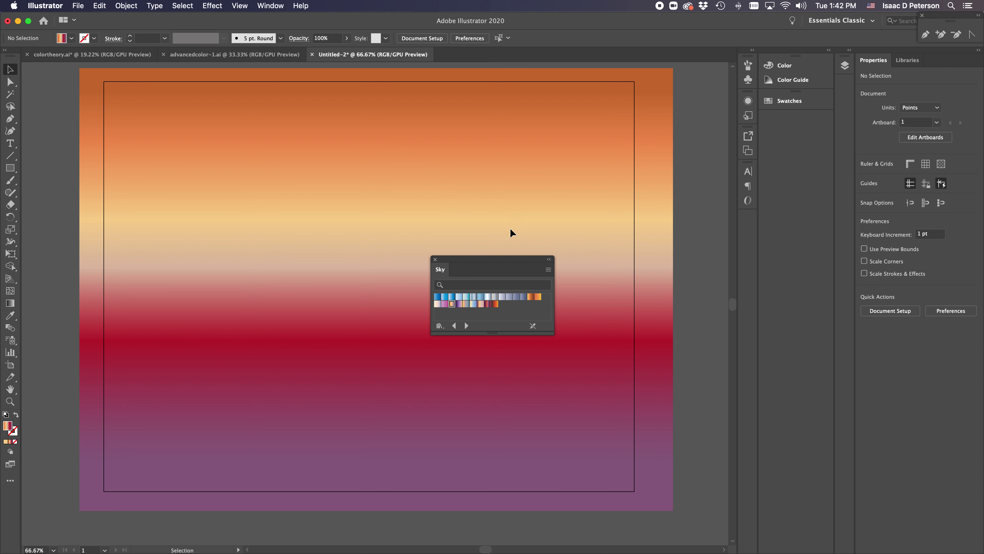
Move the Sky swatch library off the artwork and paint a closed two-peaked mountain outline around the artboard's lower part with the Paintbrush
left_click_drag(495, 258, 803, 218)
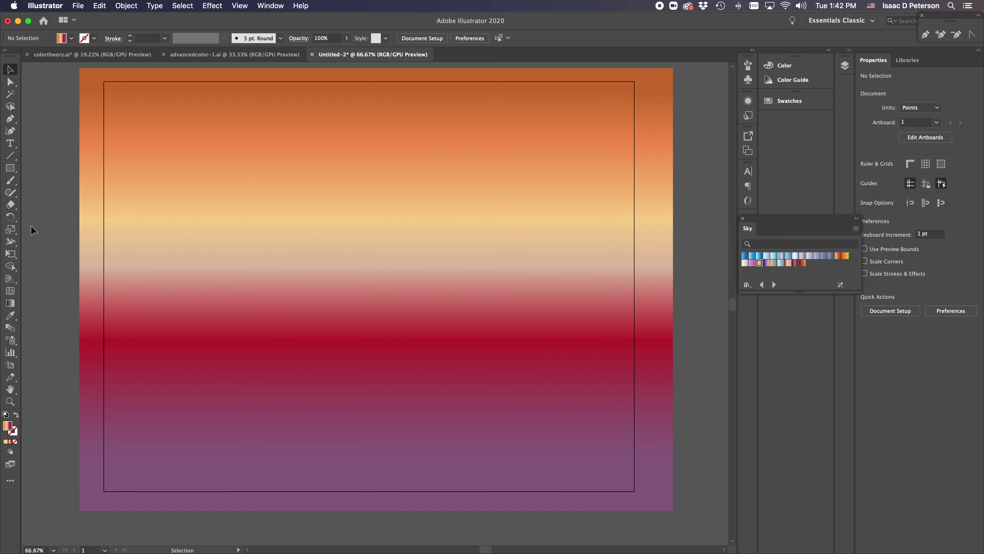
left_click(10, 180)
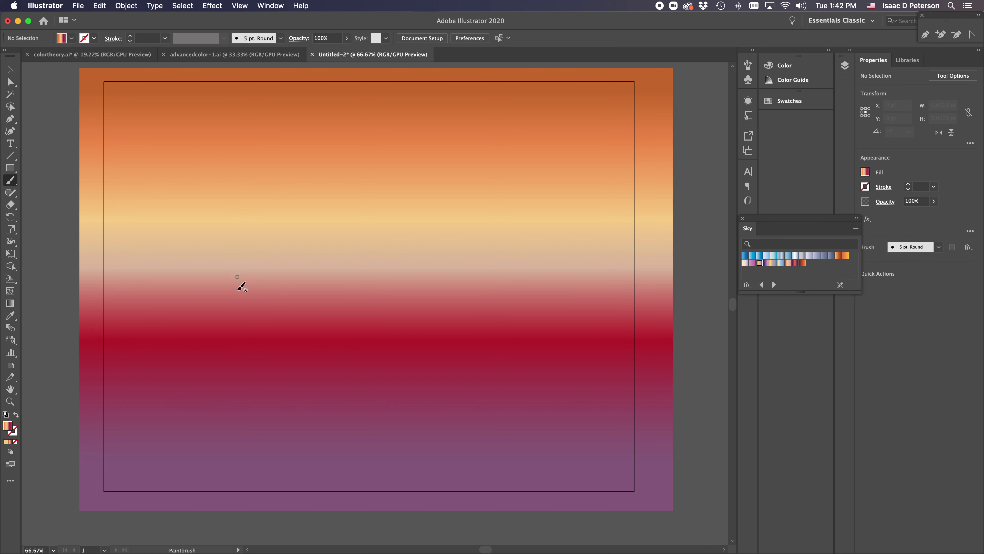
mouse_move(54, 251)
left_mouse_down()
mouse_move(217, 139)
mouse_move(285, 214)
mouse_move(361, 271)
mouse_move(479, 233)
mouse_move(554, 180)
mouse_move(626, 204)
mouse_move(688, 276)
mouse_move(695, 300)
mouse_move(705, 529)
mouse_move(444, 540)
mouse_move(186, 511)
mouse_move(77, 522)
mouse_move(45, 499)
mouse_move(40, 359)
mouse_move(56, 250)
left_mouse_up()
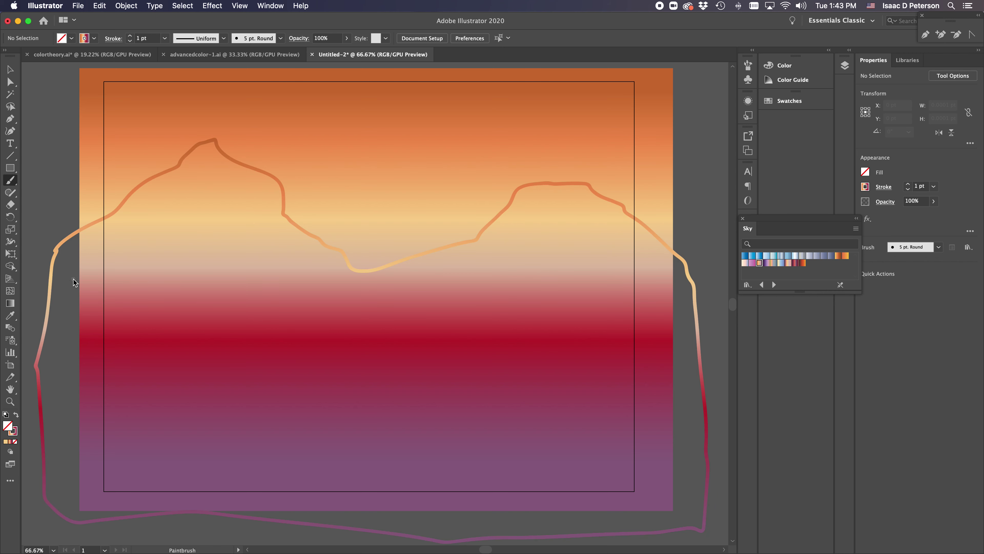
Select the painted mountain outline and swap its stroke and fill so the gradient fills the shape
left_click(13, 180)
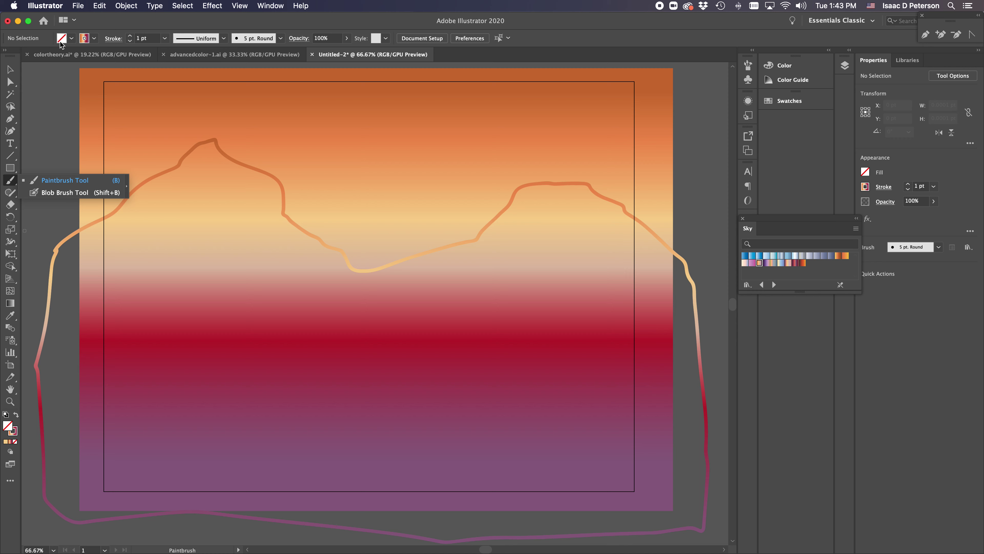
left_click(10, 72)
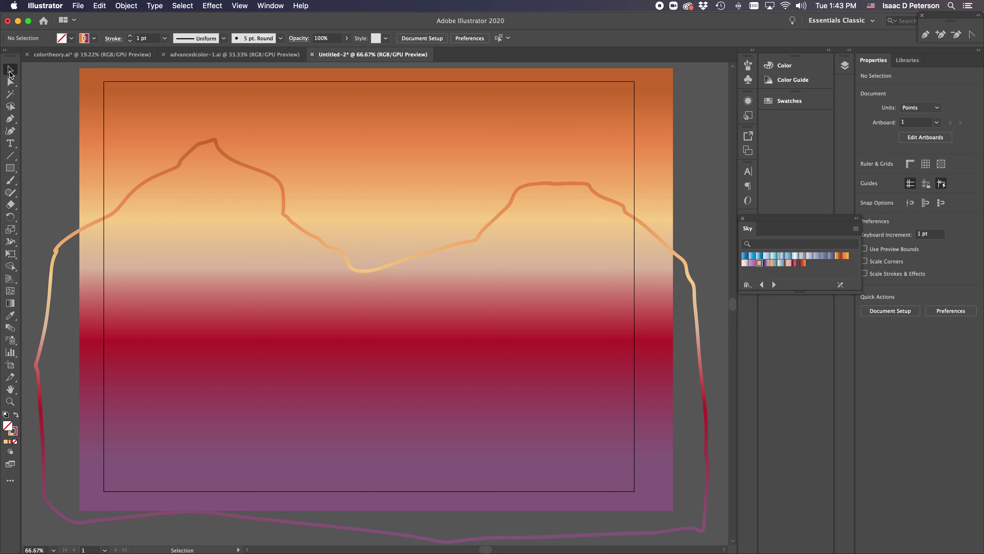
left_click(62, 245)
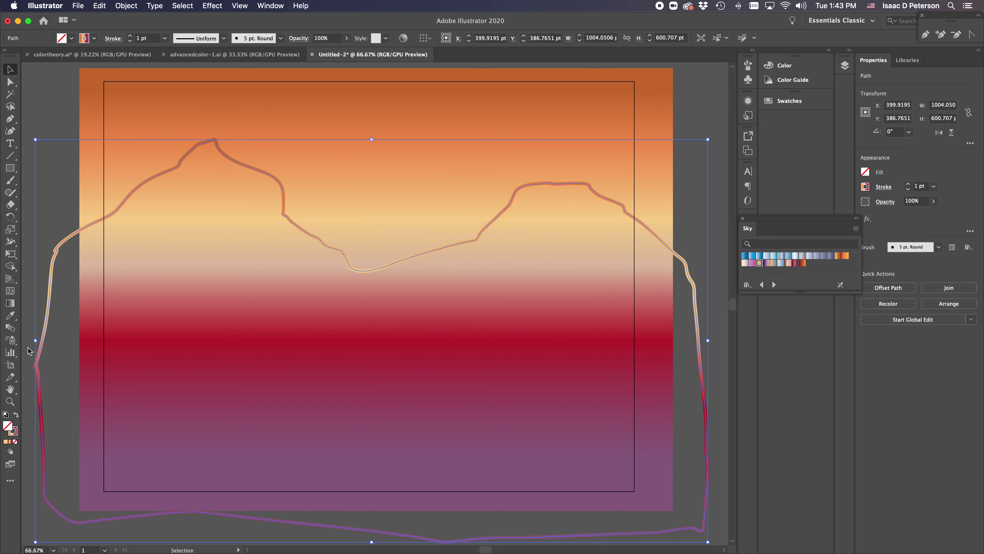
left_click(16, 417)
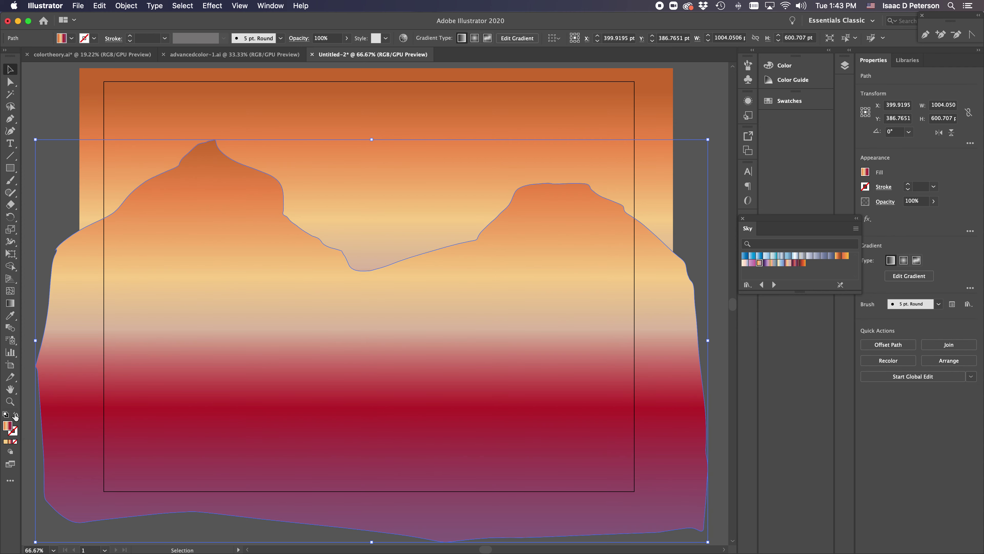
Try to change the mountain's gradient fill to black 000000 in the Color Picker
double_click(7, 426)
mouse_move(347, 254)
left_mouse_down()
mouse_move(342, 238)
mouse_move(288, 292)
mouse_move(295, 303)
left_mouse_up()
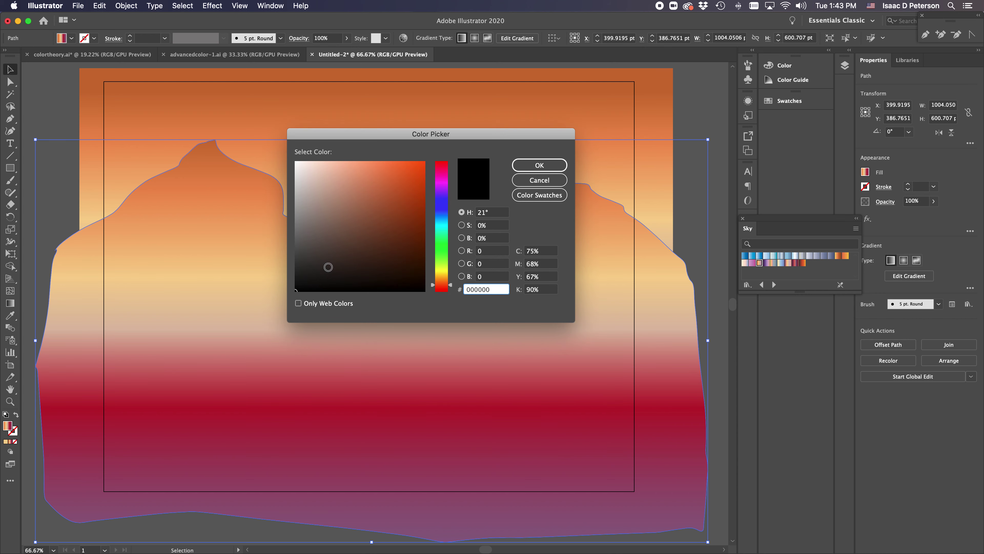
left_click(537, 166)
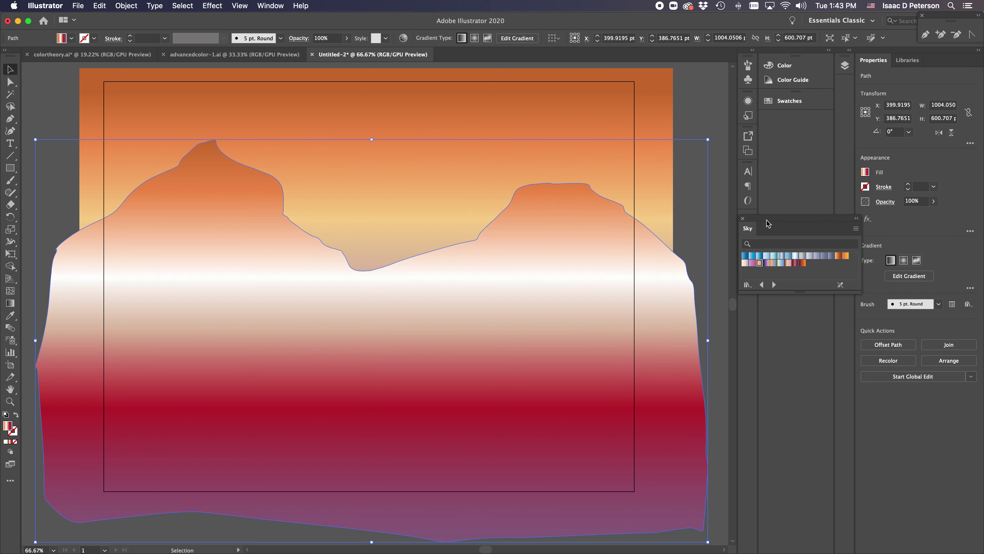
Switch the mountain from a gradient to a solid fill and set its color to black 000000
left_click(6, 442)
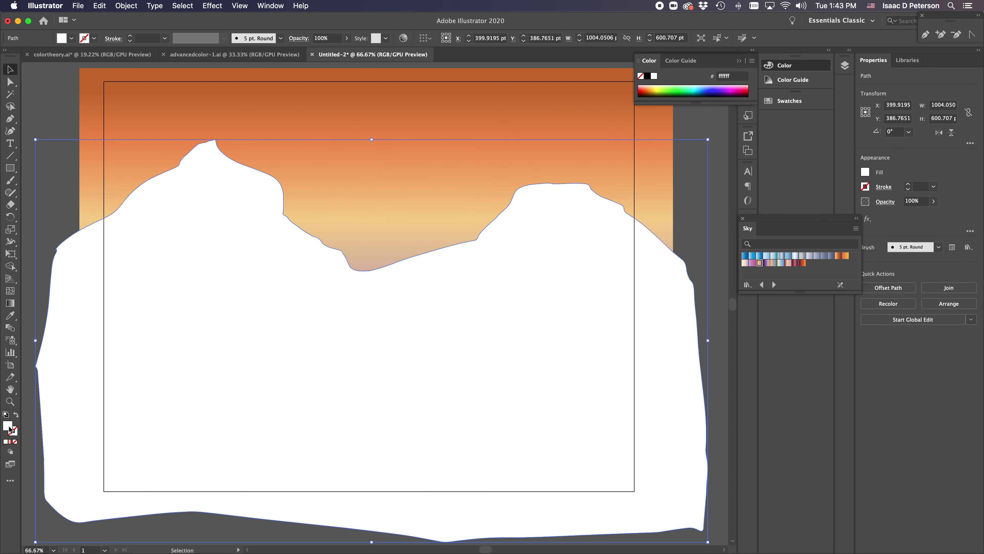
double_click(8, 426)
left_click_drag(314, 259, 297, 301)
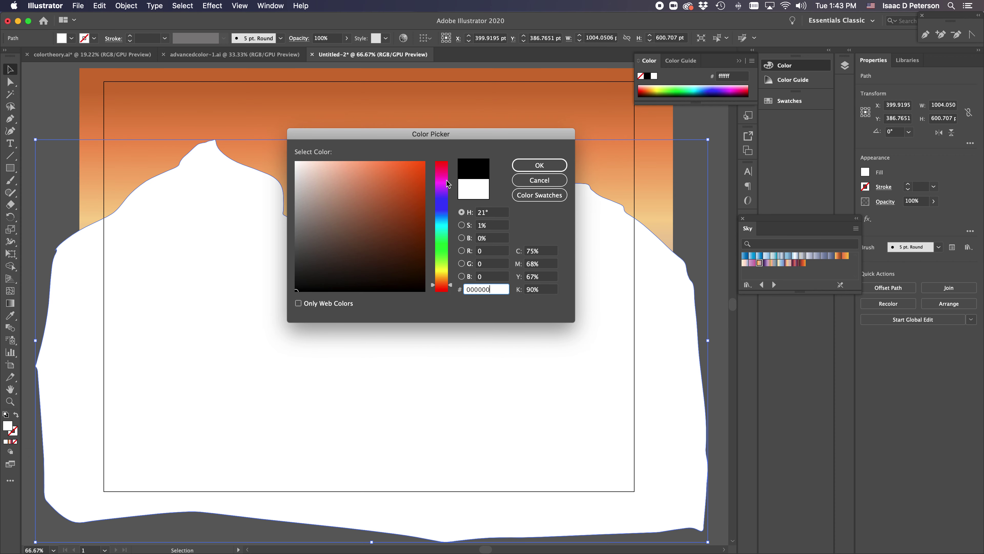
left_click(517, 169)
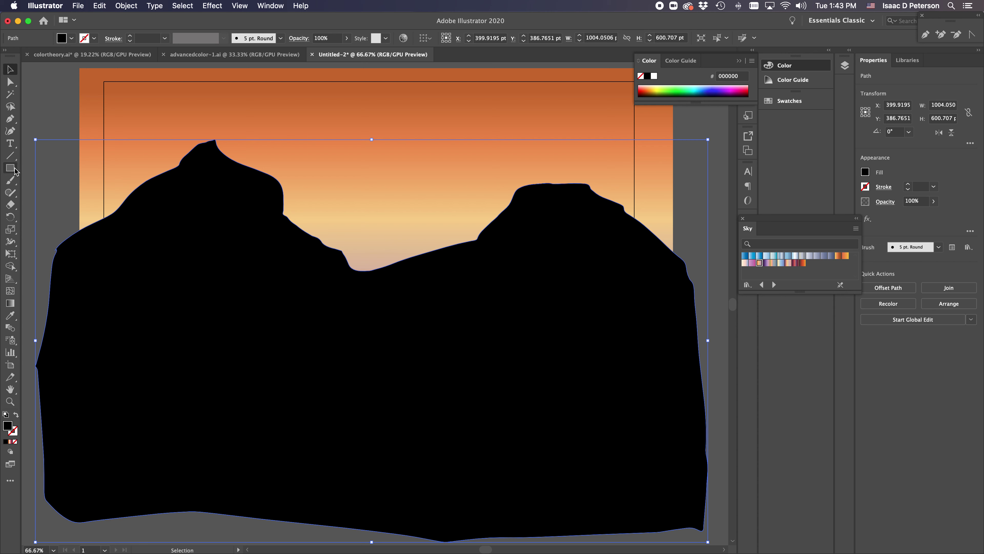
left_click(12, 180)
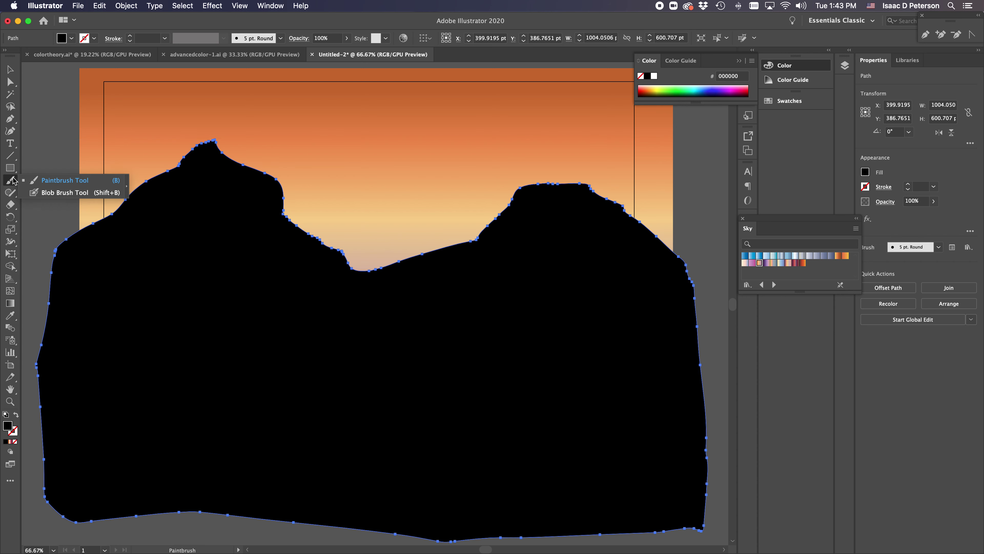
left_click(11, 132)
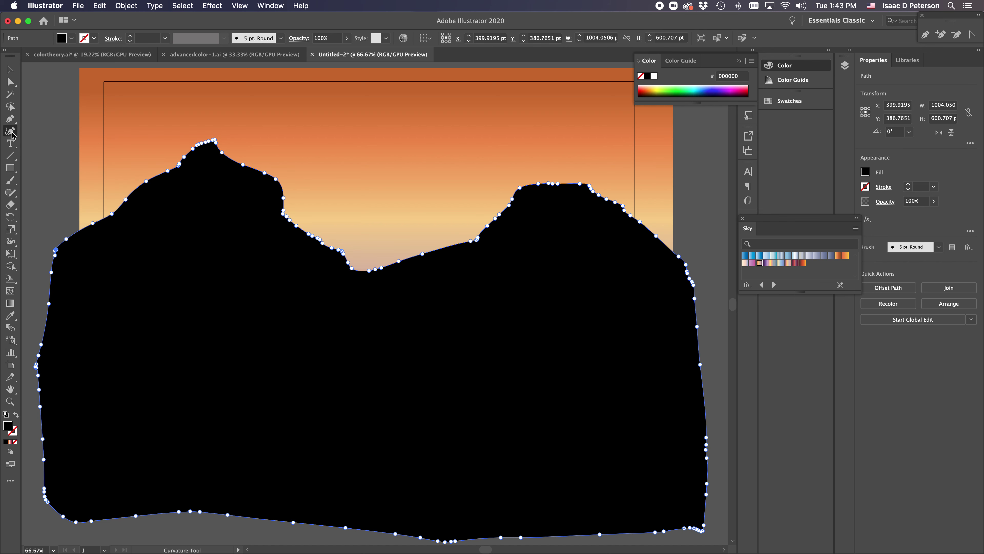
left_click(11, 132)
Redraw the mountain's ridge with the Pencil tool, rounding the left peak, smoothing the valley and adding a stepped ledge beside the right peak
left_click(12, 192)
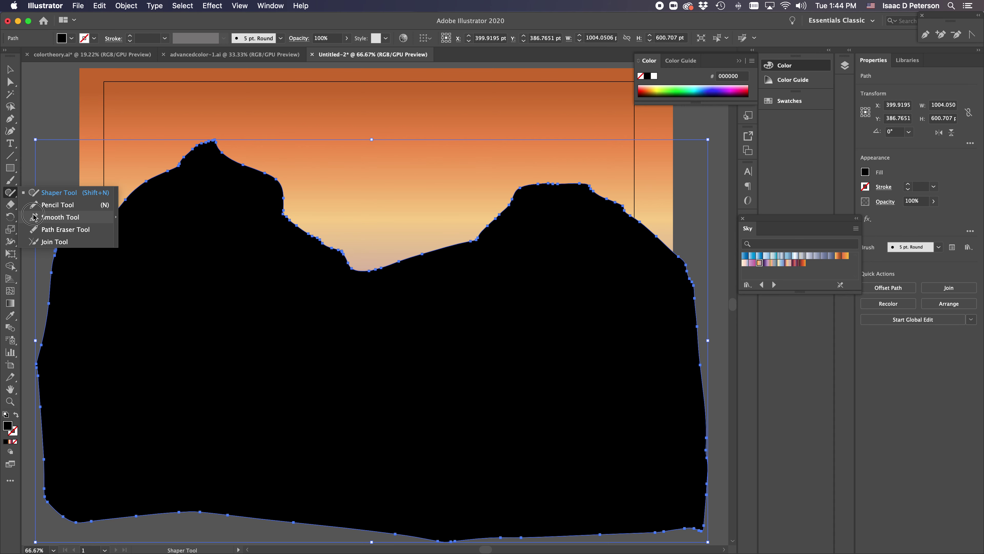
key("super+shift+a")
left_click(36, 205)
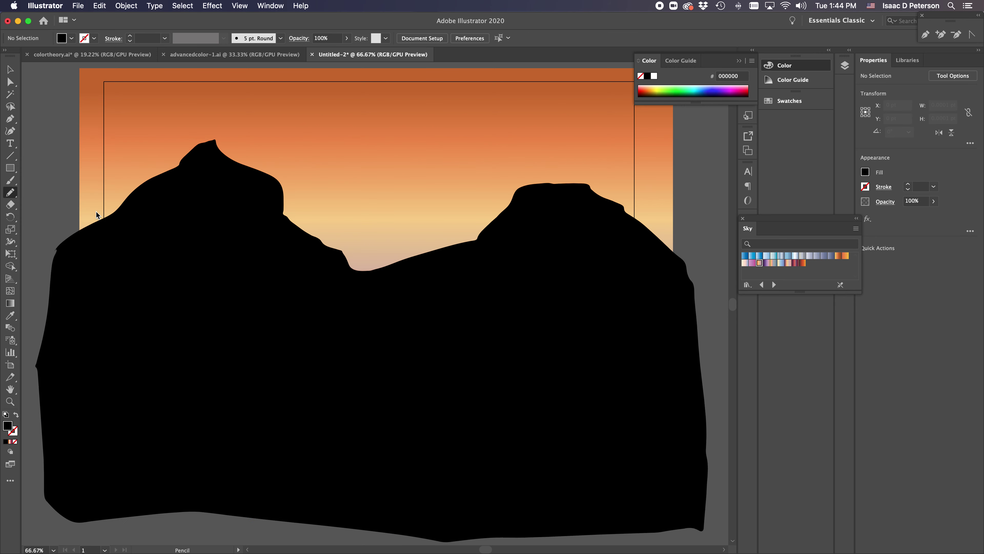
mouse_move(174, 165)
left_mouse_down()
mouse_move(204, 148)
mouse_move(251, 164)
left_mouse_up()
left_click(286, 231, "super")
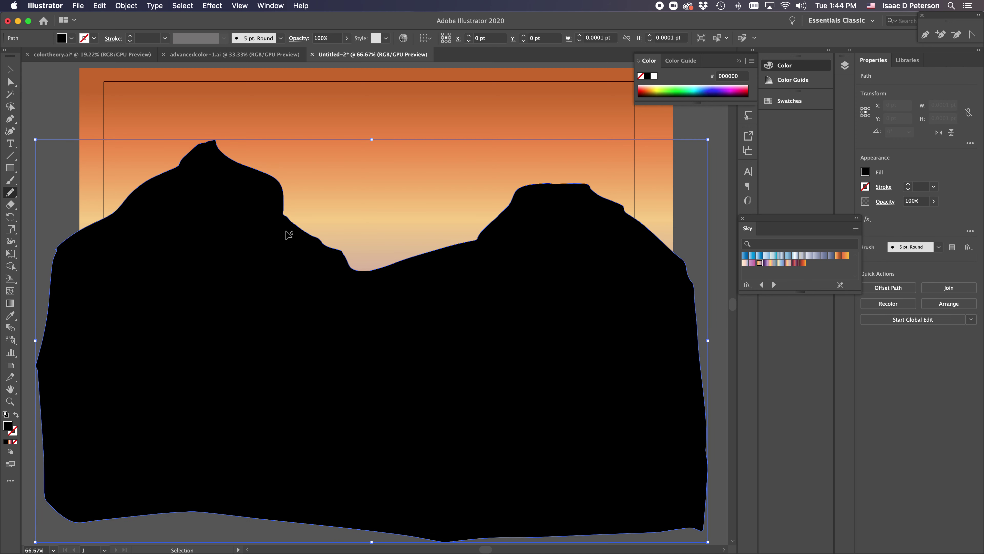
mouse_move(287, 220)
left_mouse_down()
mouse_move(251, 168)
mouse_move(225, 154)
mouse_move(170, 169)
left_mouse_up()
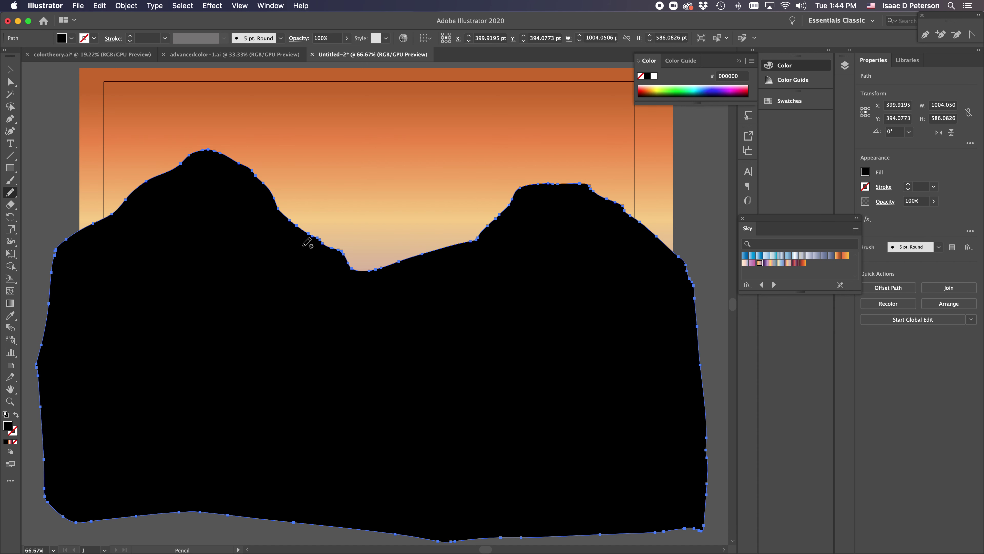
left_click_drag(343, 256, 392, 265)
mouse_move(465, 243)
left_mouse_down()
mouse_move(472, 217)
mouse_move(516, 191)
left_mouse_up()
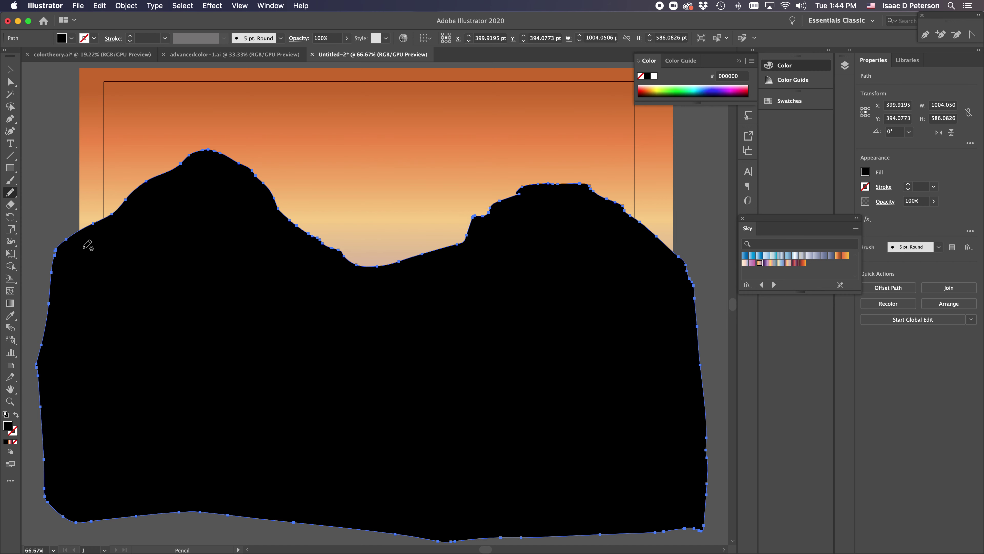
Lock the mountain shape in place
left_click(10, 194)
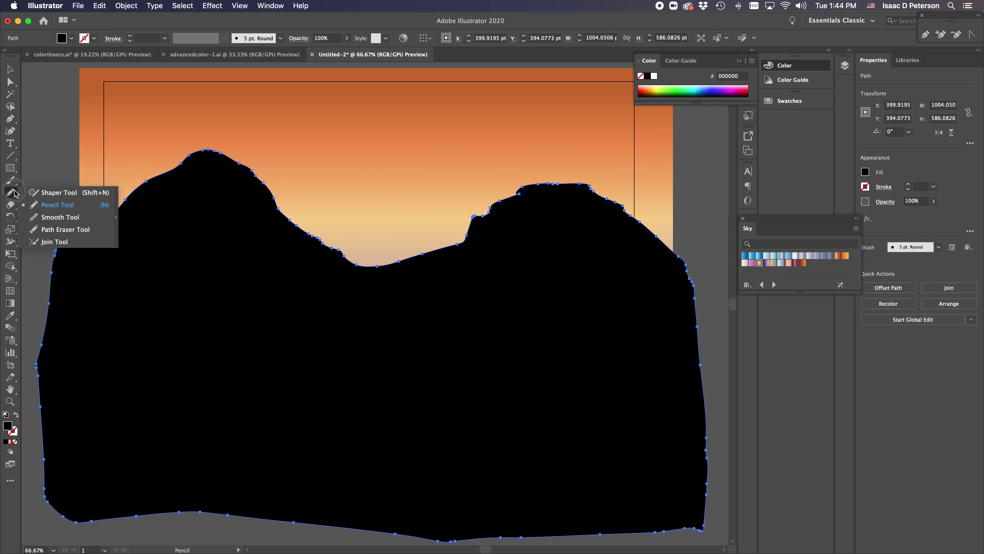
left_click(12, 181)
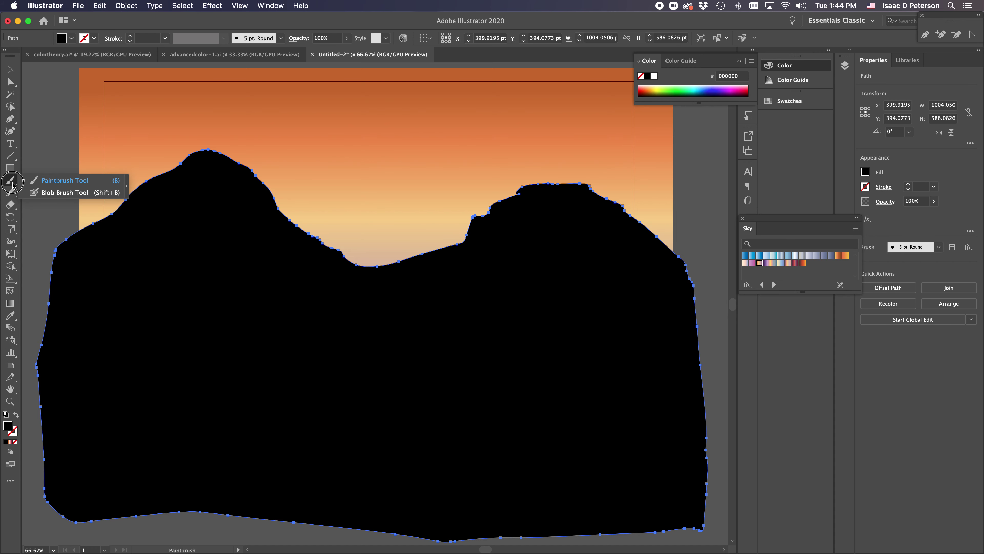
left_click(10, 70)
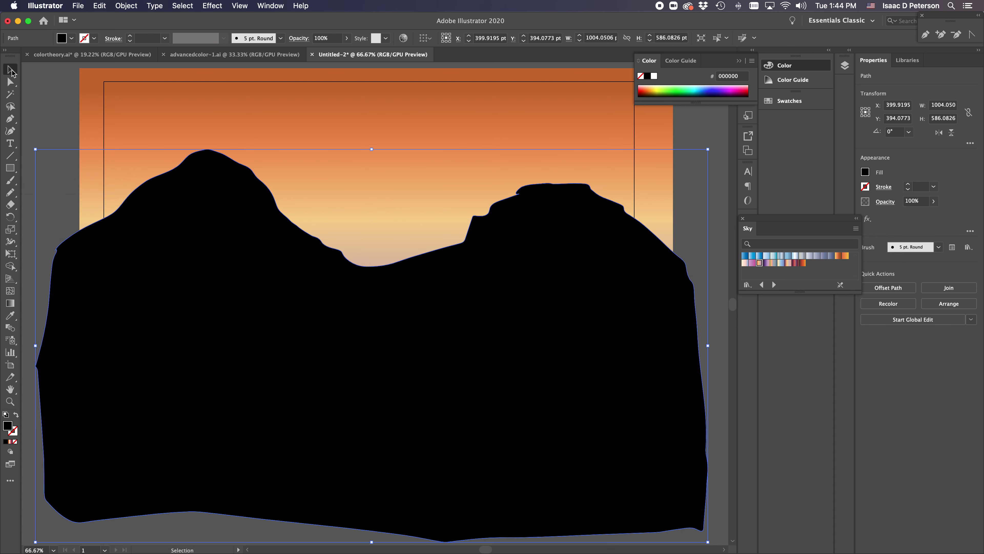
left_click(123, 6)
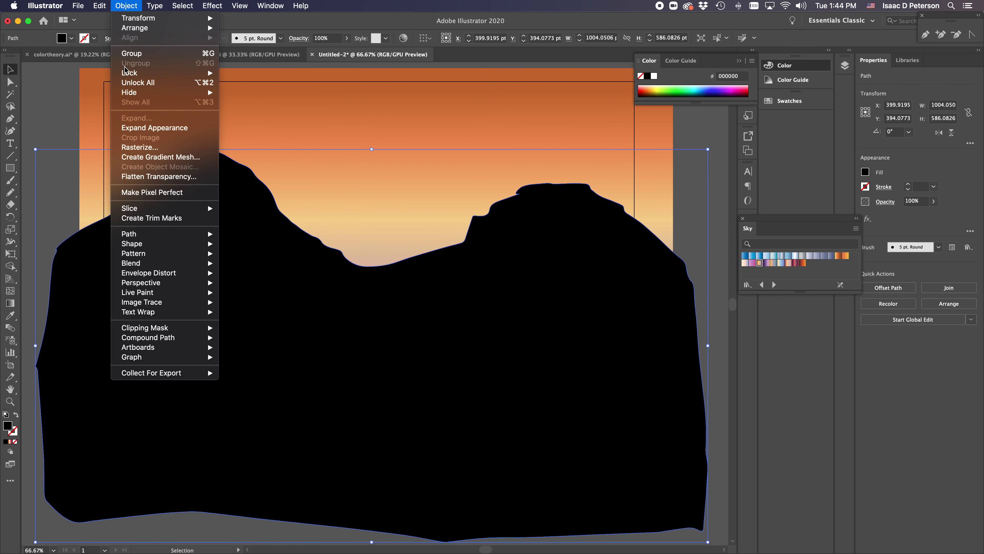
mouse_move(125, 72)
left_click(255, 74)
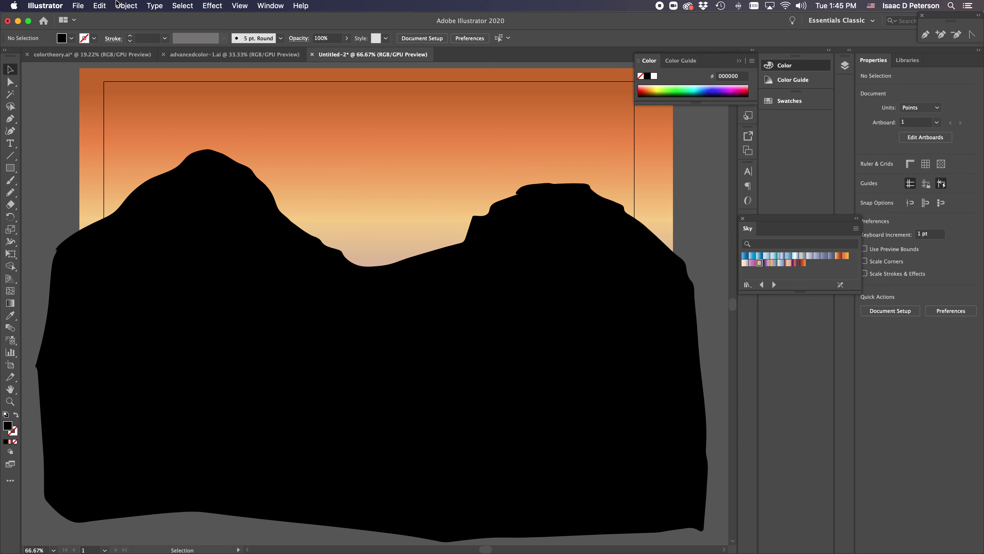
Unlock all locked artwork and clear the selection
left_click(126, 5)
left_click(145, 81)
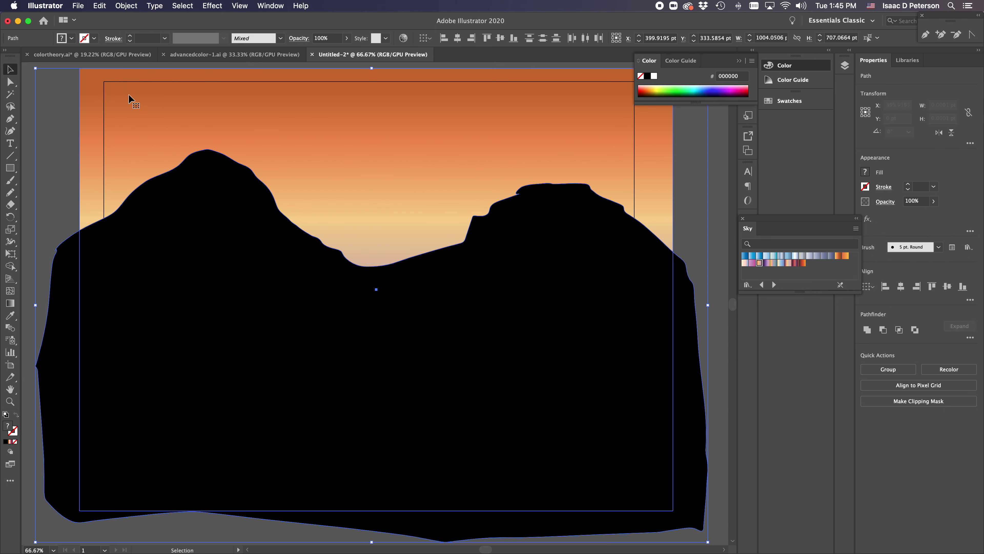
left_click(30, 220)
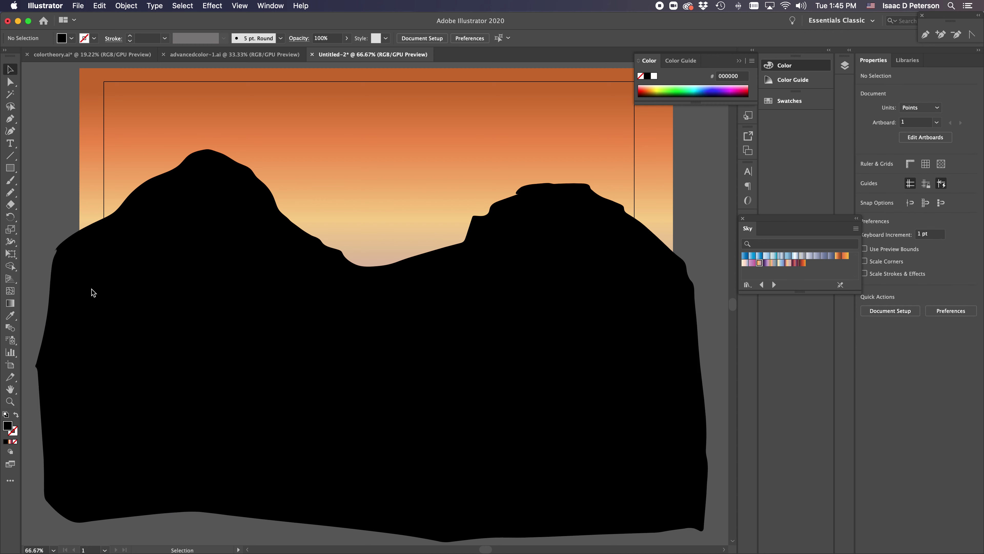
Erase a rough strip from the mountain's left side and along its base with the Eraser
left_click(92, 288)
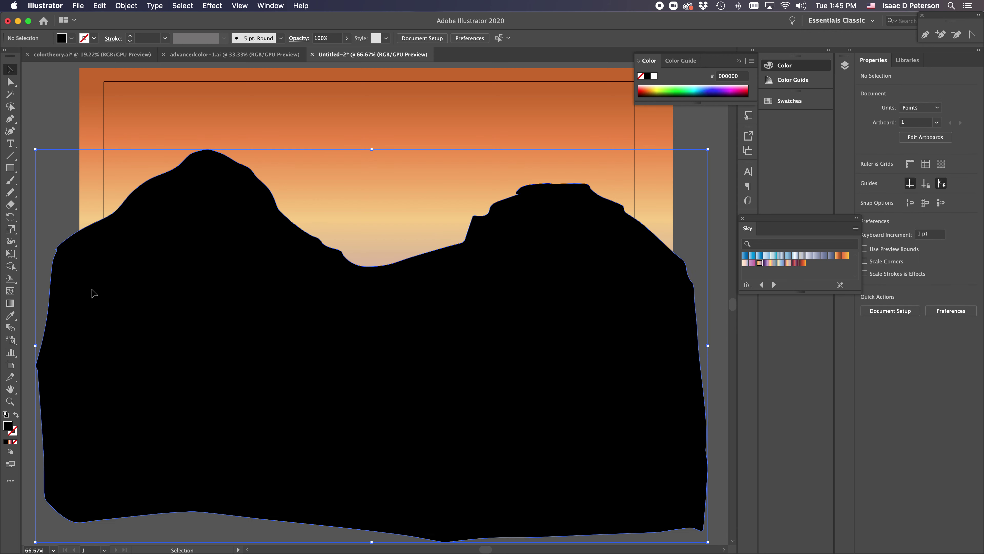
left_click(10, 204)
mouse_move(60, 239)
left_mouse_down()
mouse_move(45, 253)
mouse_move(58, 277)
left_mouse_up()
left_click_drag(65, 243, 50, 338)
mouse_move(66, 223)
left_mouse_down()
mouse_move(72, 209)
mouse_move(67, 221)
left_mouse_up()
left_click_drag(45, 355, 44, 382)
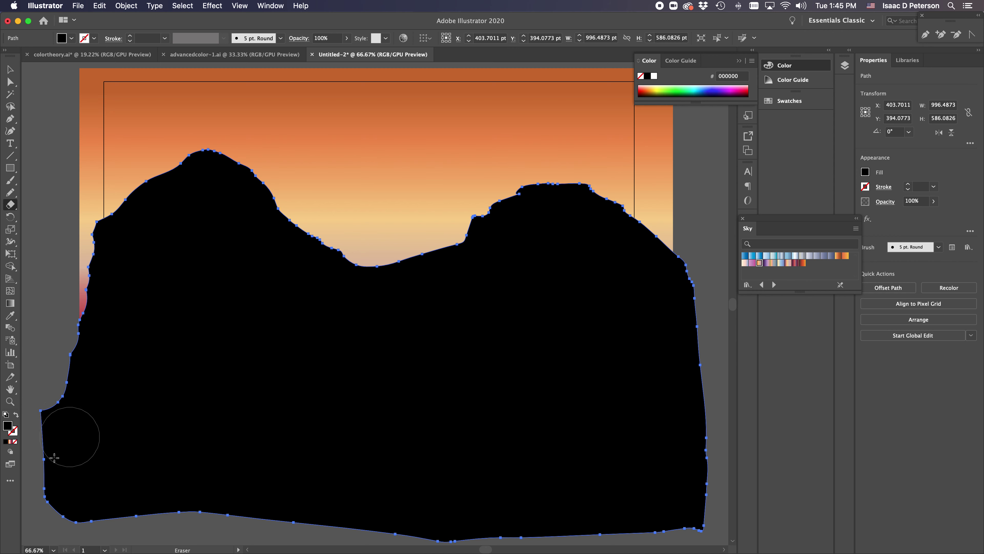
mouse_move(48, 419)
left_mouse_down()
mouse_move(71, 501)
mouse_move(101, 510)
mouse_move(199, 509)
mouse_move(459, 535)
mouse_move(714, 517)
left_mouse_up()
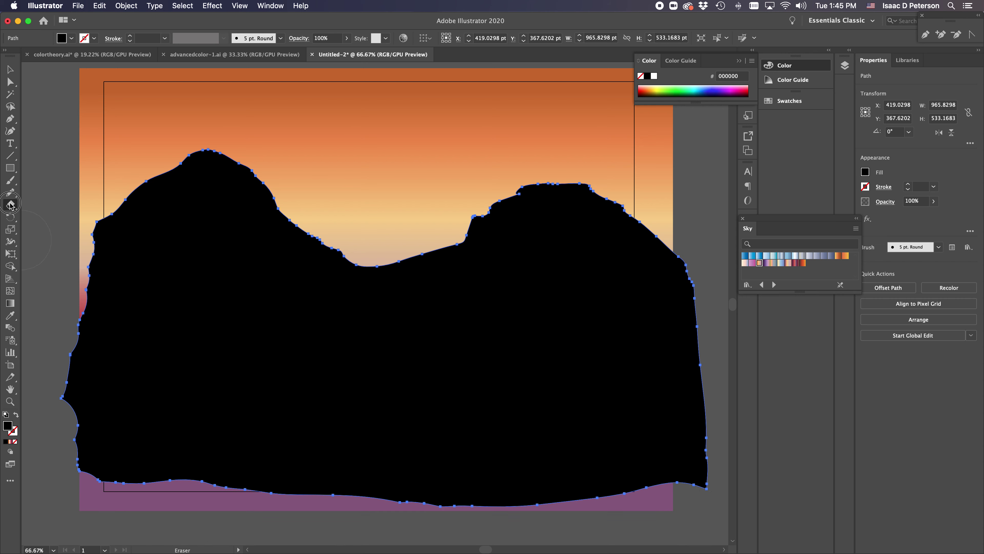
Cut the mountain in two with the Knife, slicing from the valley down through its base, and deselect the pieces
mouse_move(10, 204)
left_mouse_down()
mouse_move(56, 213)
mouse_move(55, 231)
left_mouse_up()
left_click_drag(374, 209, 374, 534)
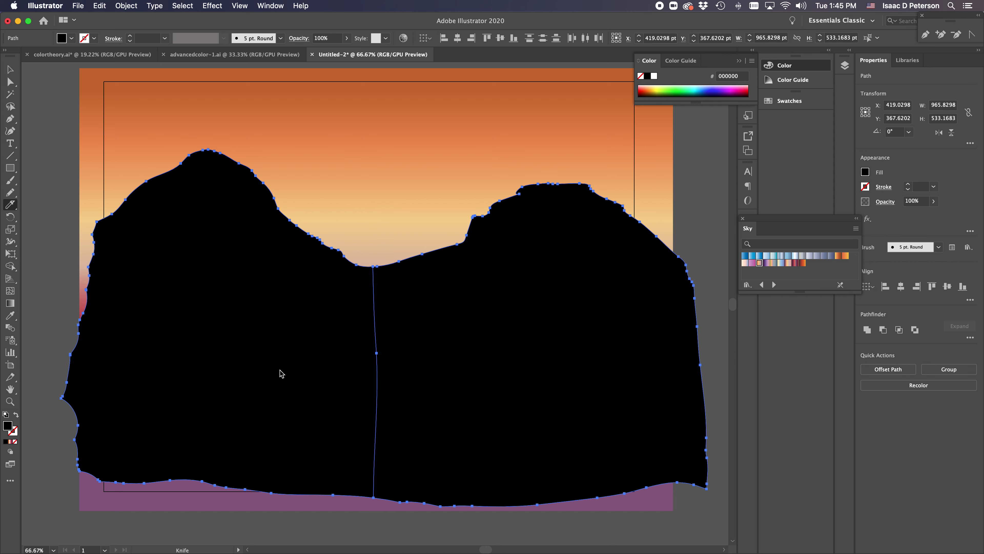
left_click(10, 70)
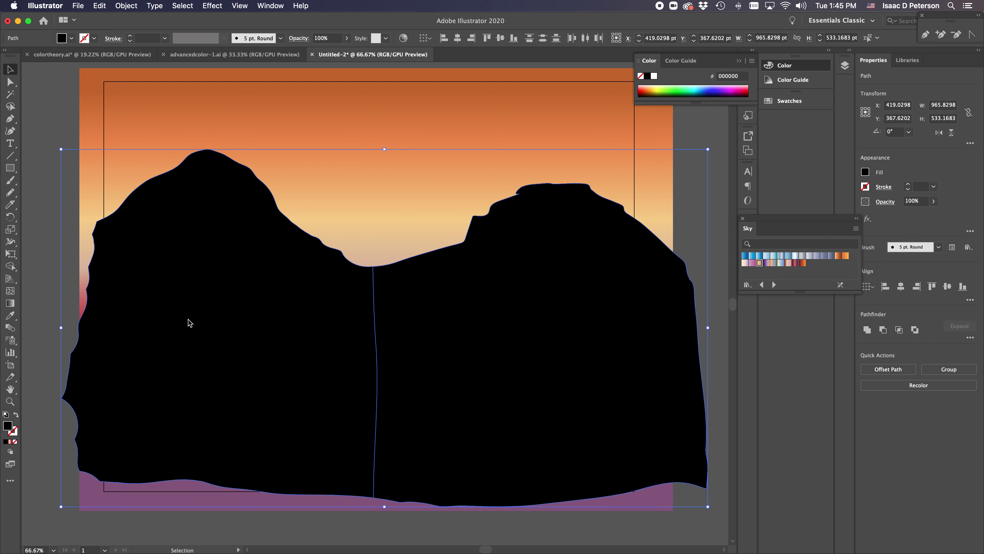
left_click(61, 120)
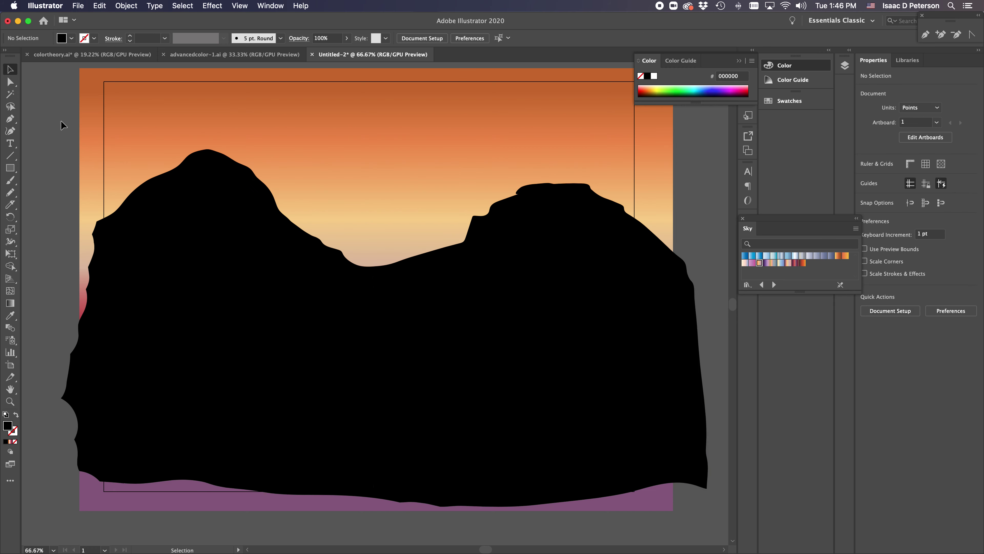
Move the mountain's left and right halves slightly apart
left_click(258, 306)
left_click_drag(258, 305, 255, 305)
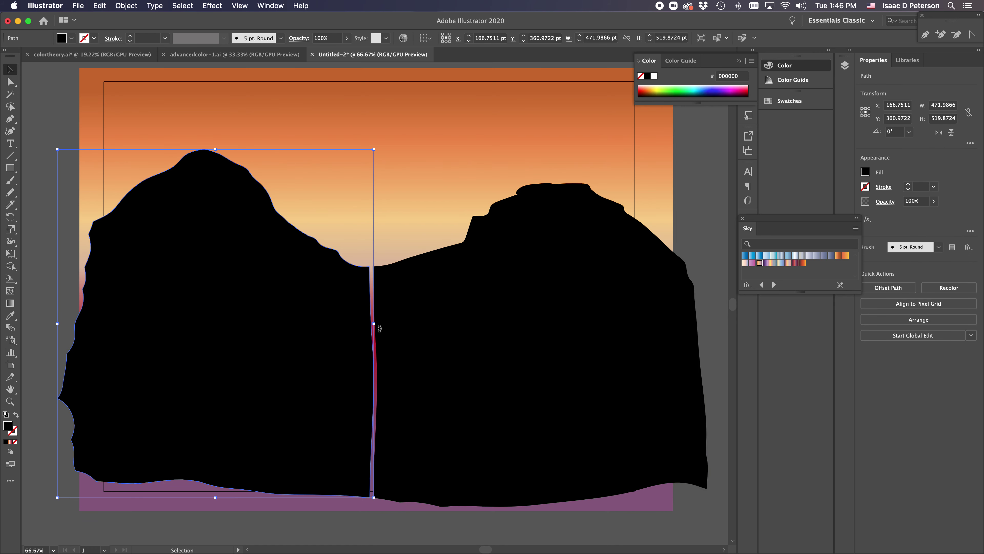
left_click_drag(424, 335, 411, 336)
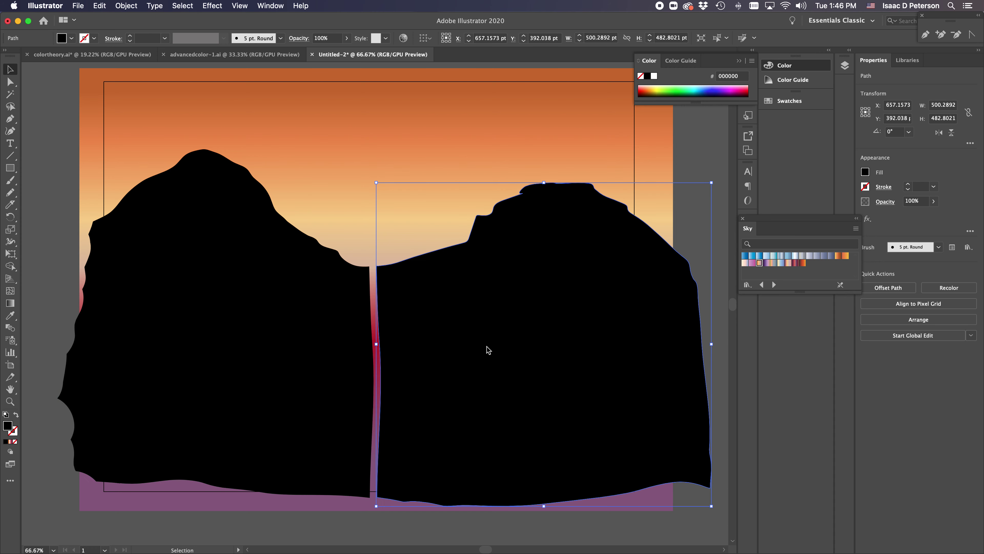
Undo the moves of the two mountain halves and clear the selection
key("super+z")
key("super+z")
key("super+z")
key("super+z")
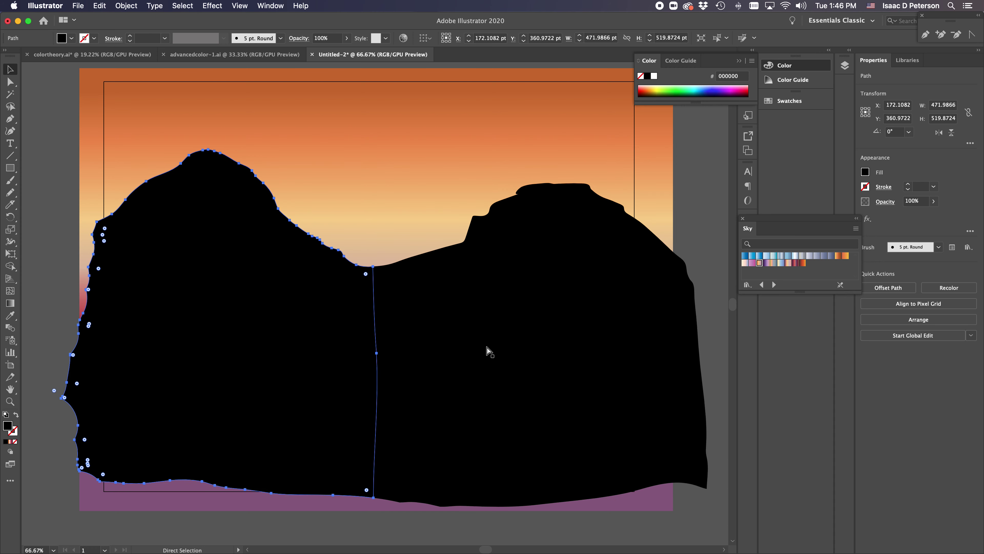
left_click(54, 104)
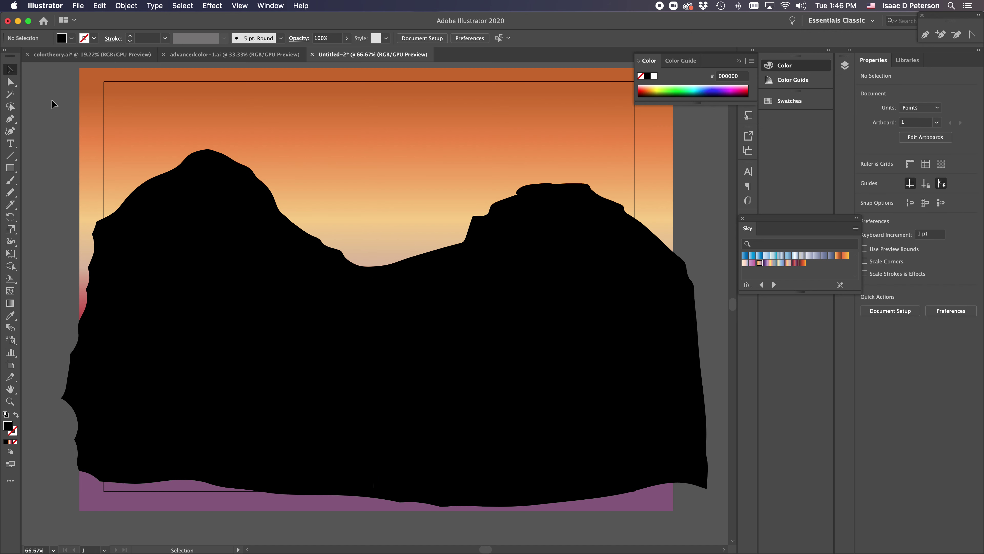
Select both mountain halves and stretch them down and to the left, to about 982 pt wide and 564 pt high
left_click(211, 224)
left_click(494, 307, "shift")
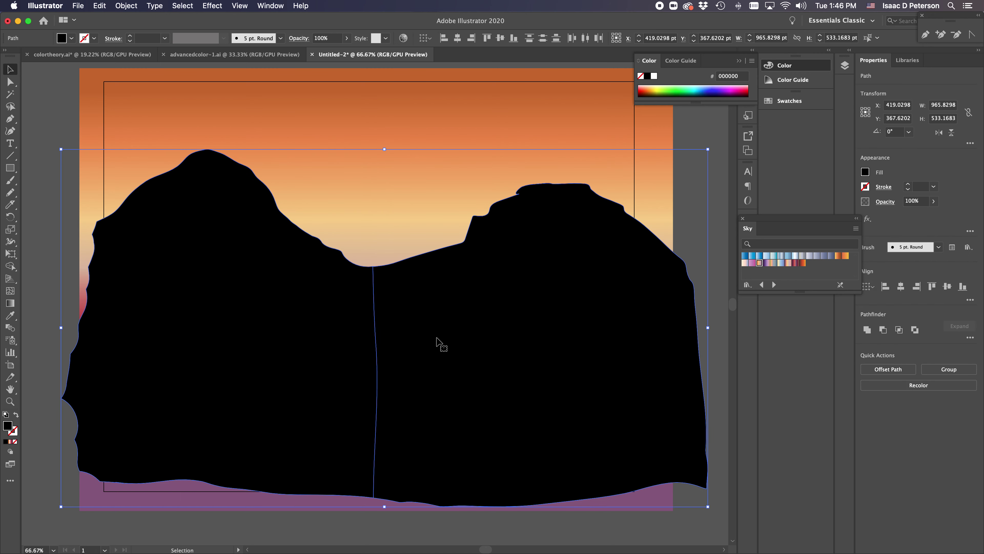
left_click_drag(383, 505, 385, 527)
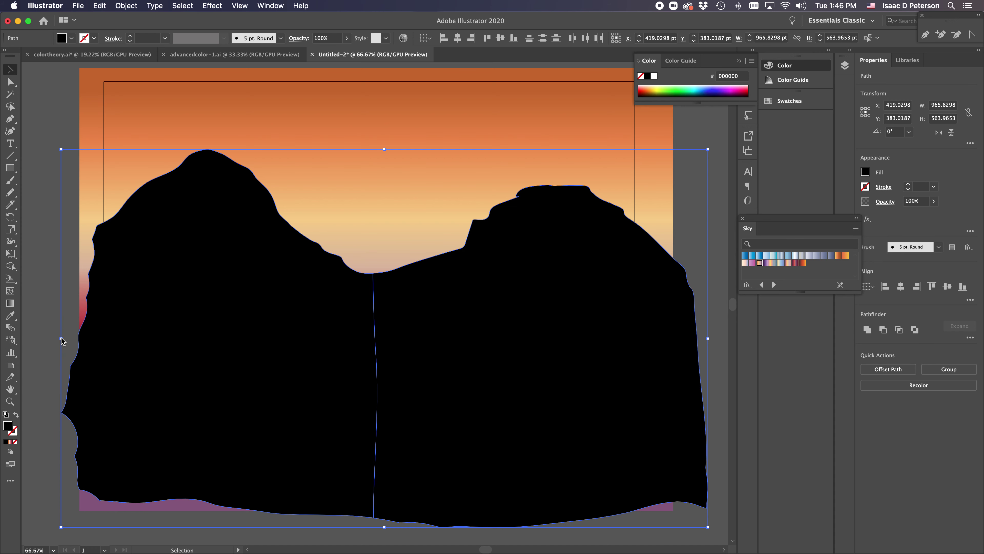
left_click_drag(62, 341, 51, 341)
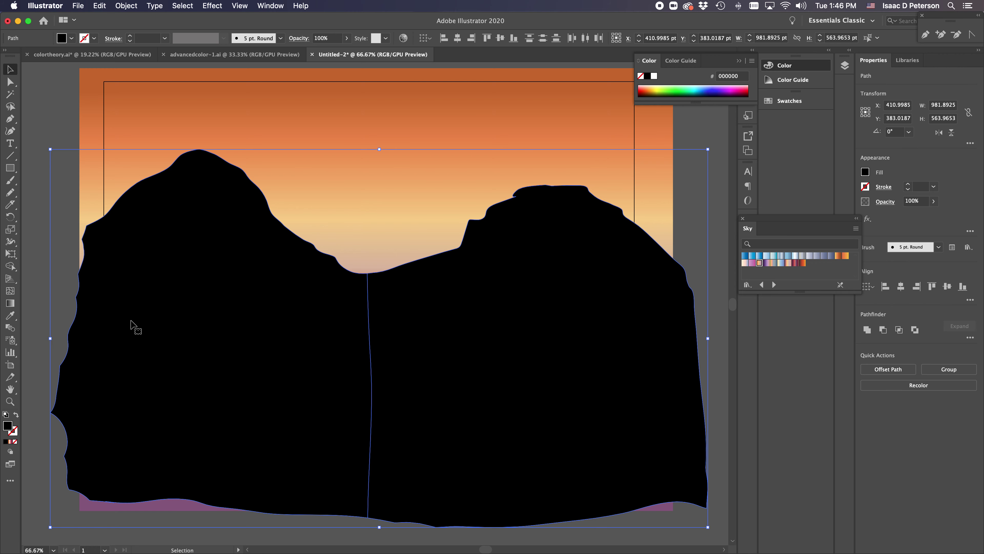
Merge the two mountain halves into a single shape with Pathfinder's Unite shape mode and deselect it
scroll(199, 316, "down", 1)
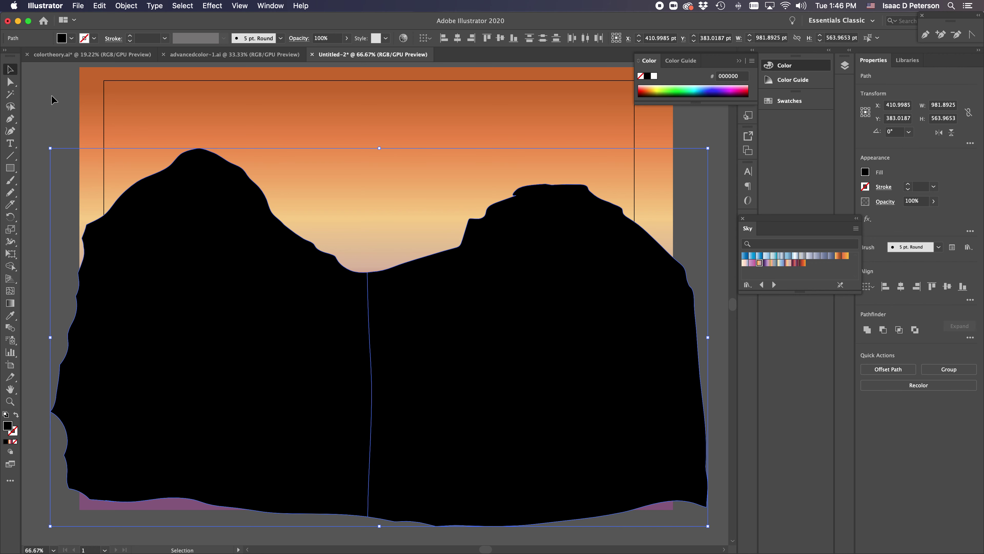
left_click(259, 5)
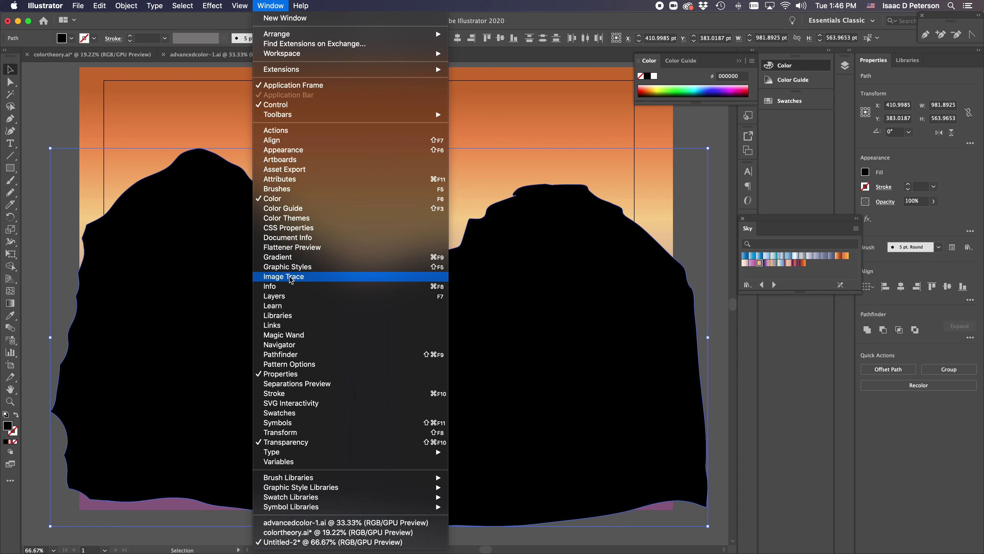
left_click(287, 354)
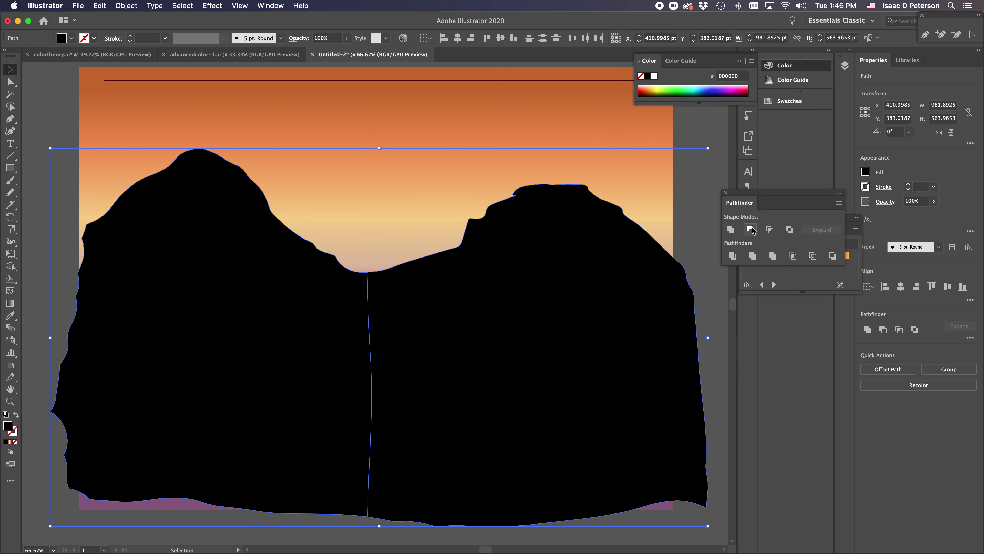
left_click(730, 229)
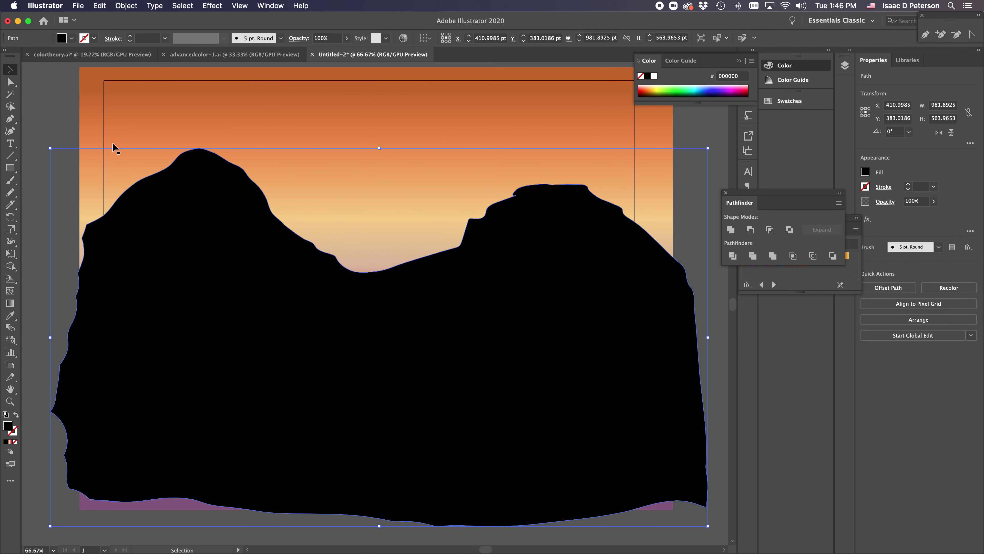
left_click(54, 153)
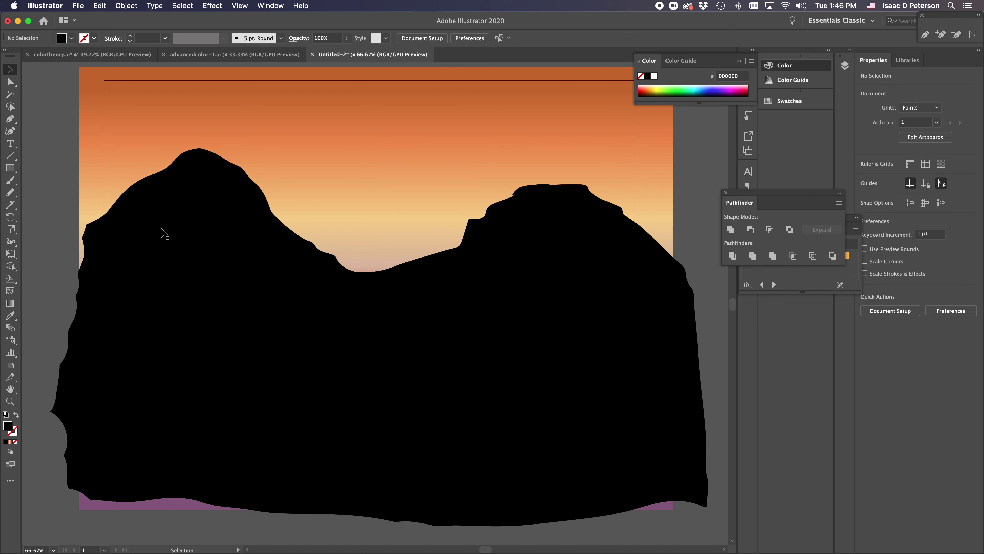
Select the mountain together with the sky gradient rectangle and lock them both
left_click(51, 155)
left_click(209, 257)
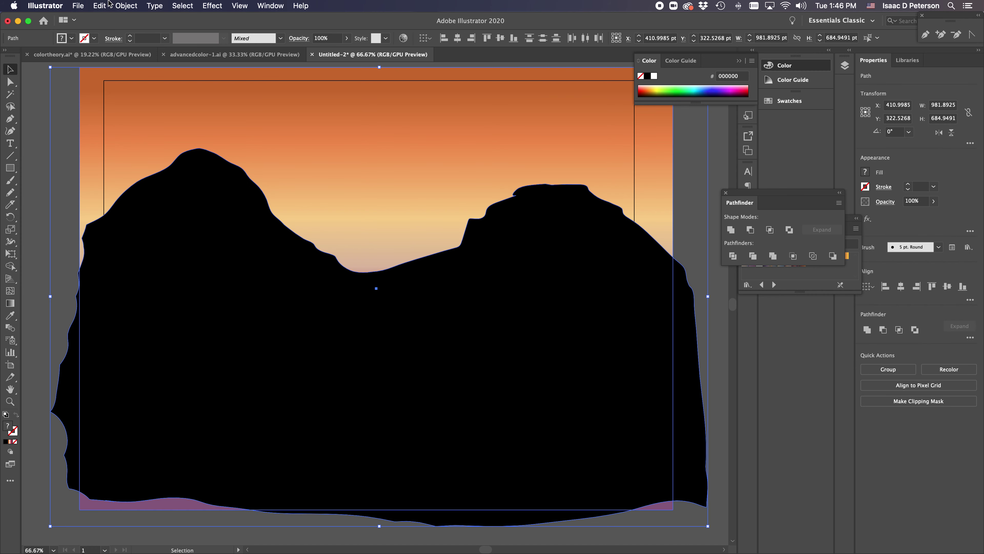
left_click(126, 5)
mouse_move(175, 72)
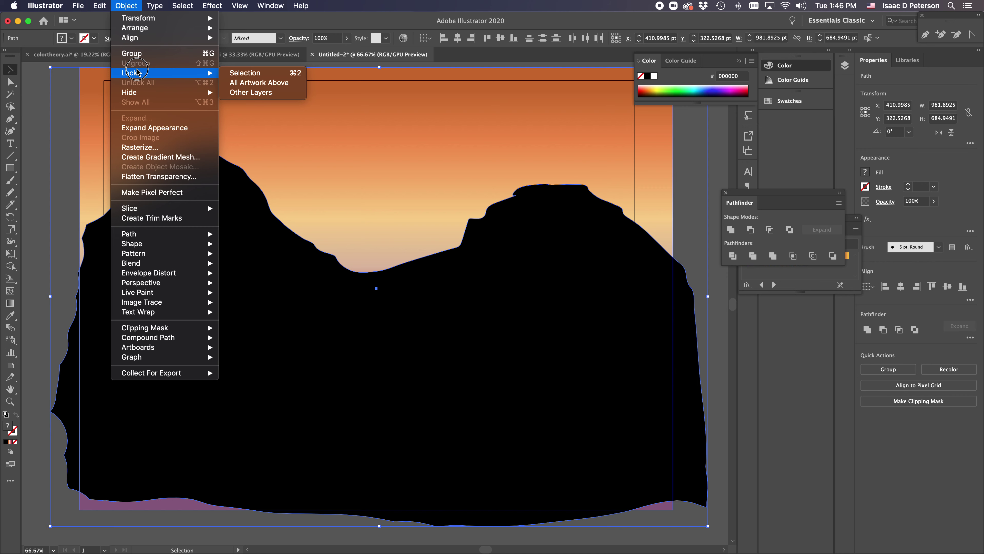
left_click(252, 75)
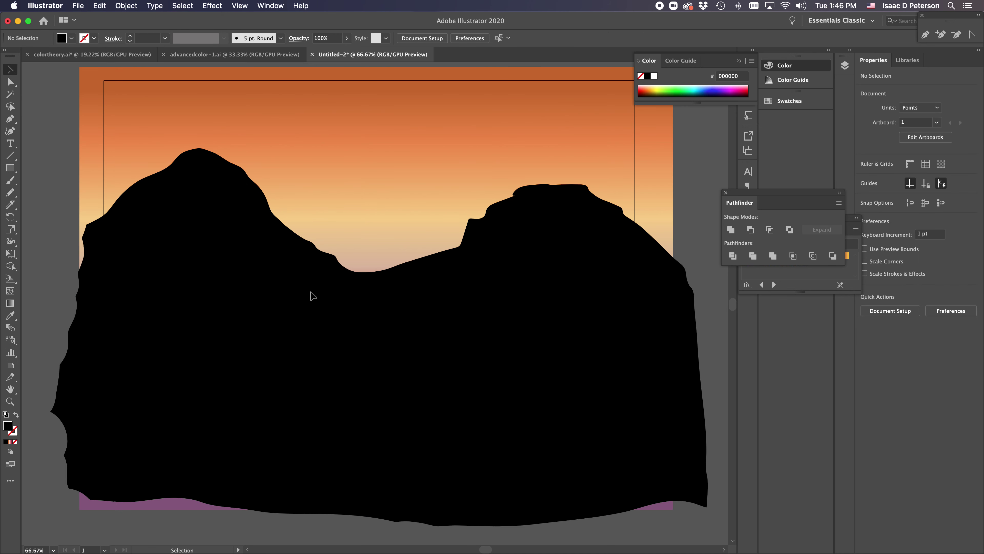
scroll(313, 296, "up", 2)
scroll(313, 296, "down", 2)
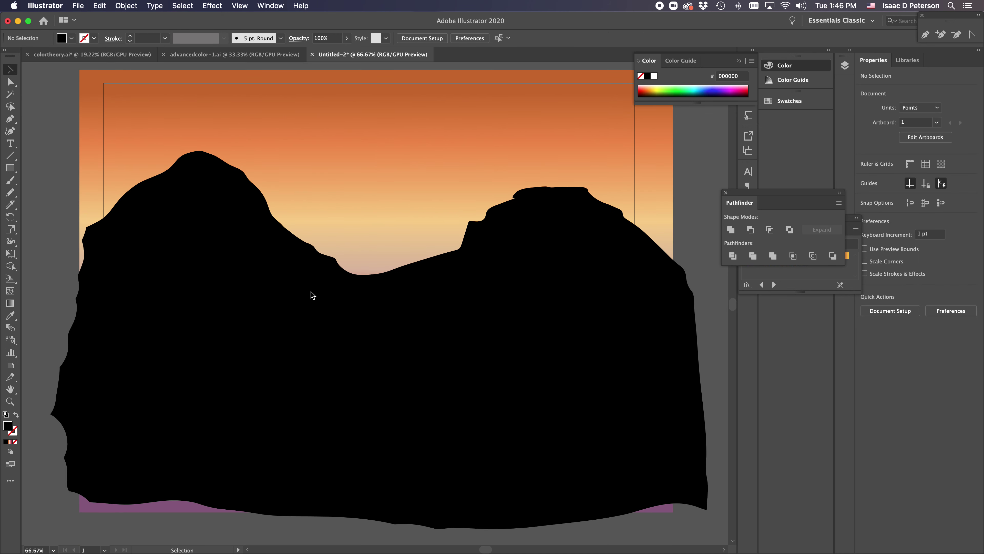
scroll(314, 296, "up", 2)
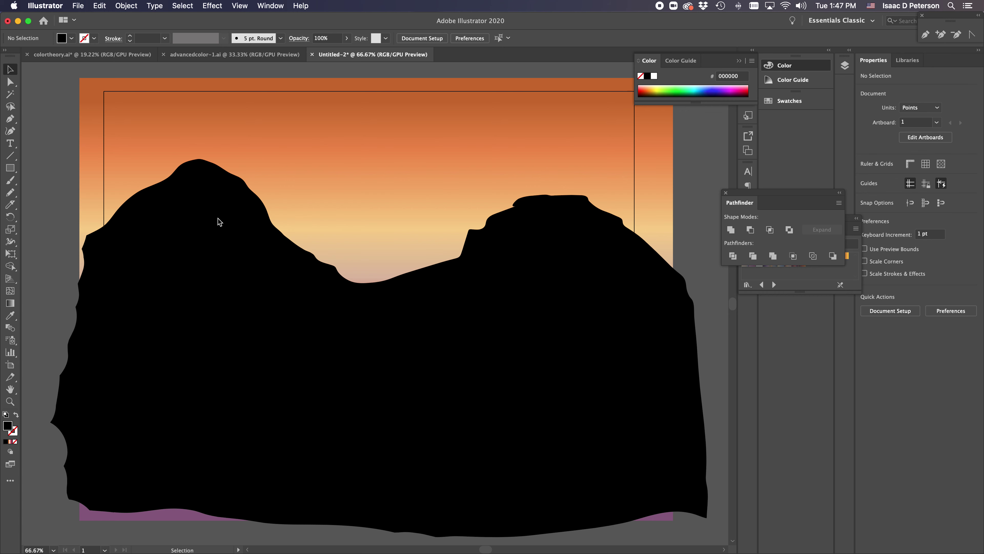
Draw a black circle about 183 pt in diameter on the empty canvas left of the artboard
scroll(218, 219, "down", 1)
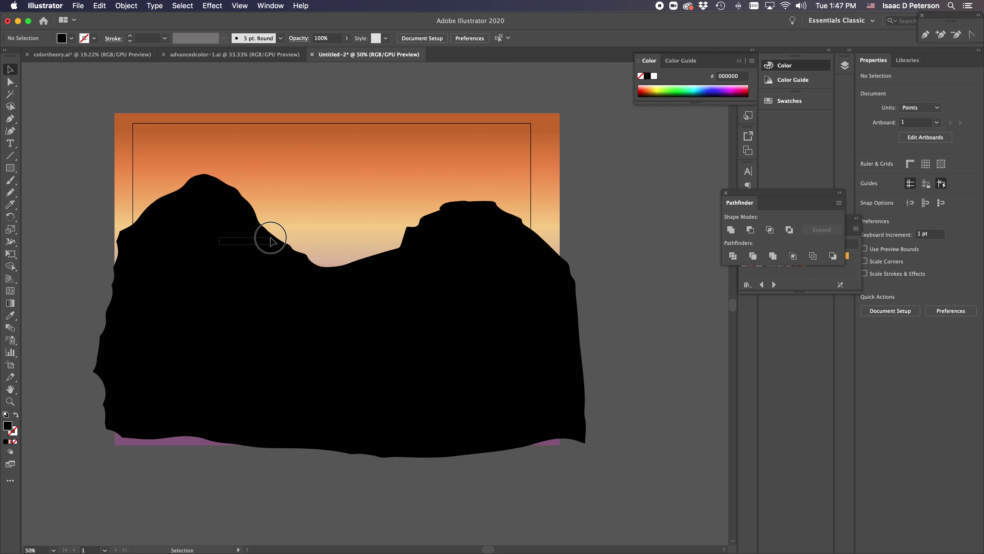
left_click_drag(202, 262, 544, 269)
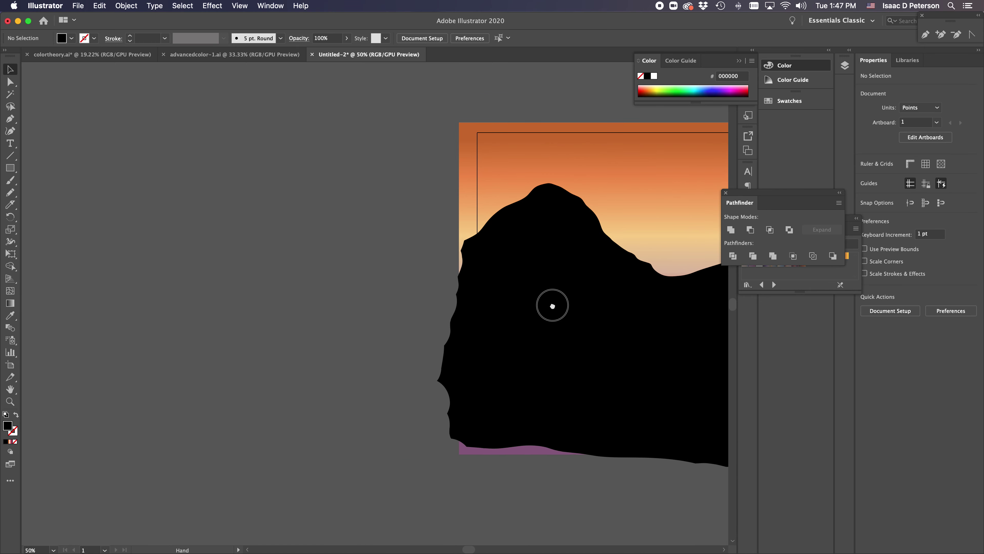
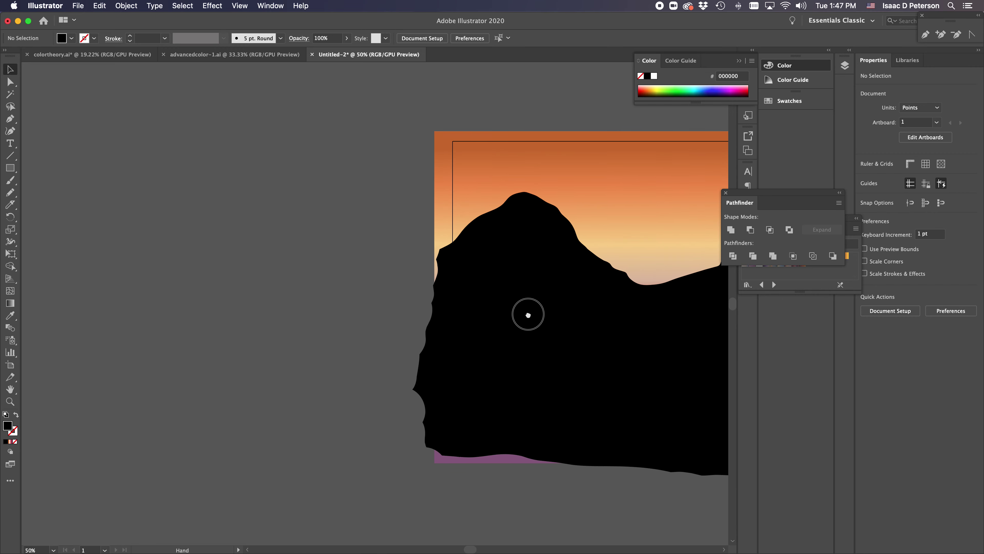
left_click(9, 170)
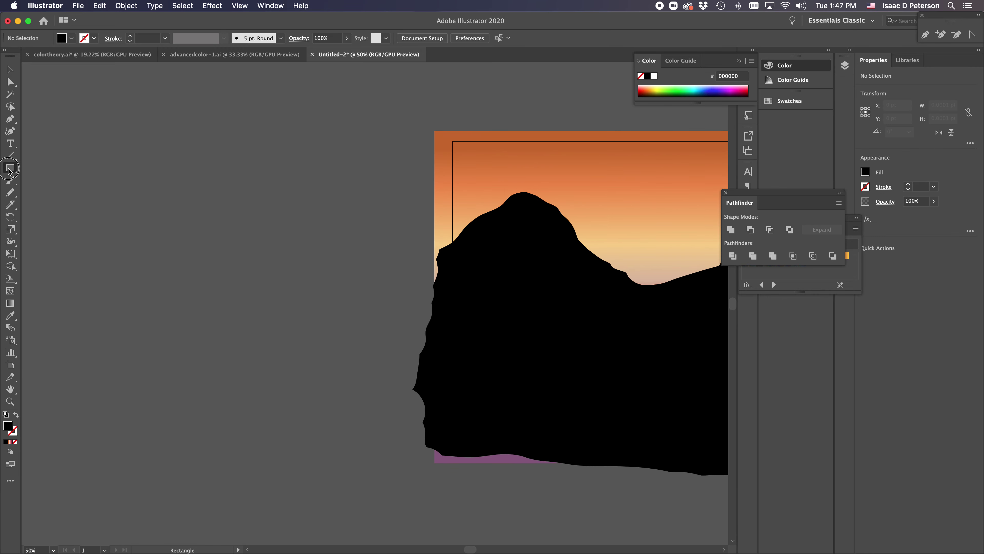
left_click(46, 192)
left_click_drag(190, 179, 281, 264)
left_click_drag(282, 264, 282, 265)
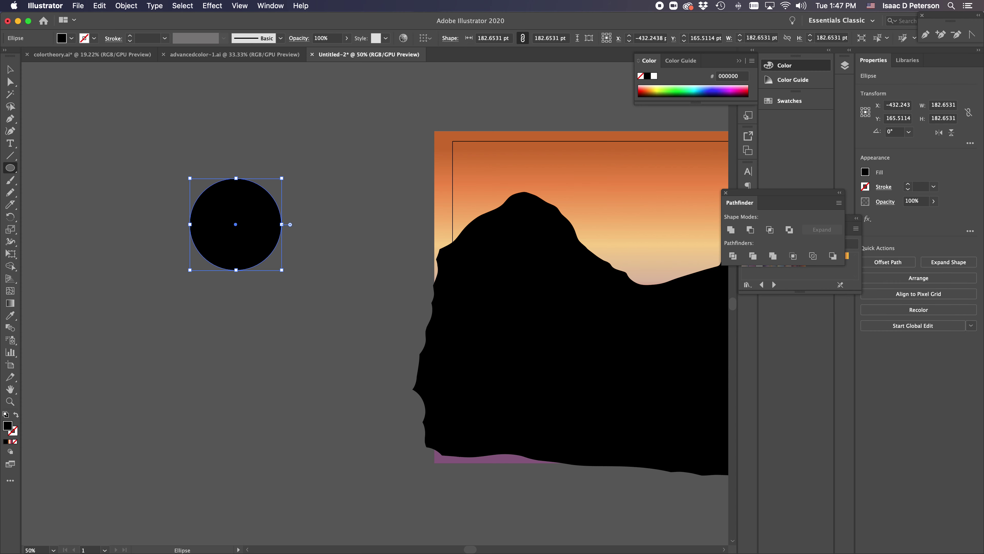
Duplicate the circle slightly up and to the left, and cut the copy out of the original with Minus Front to form a crescent
left_click(10, 69)
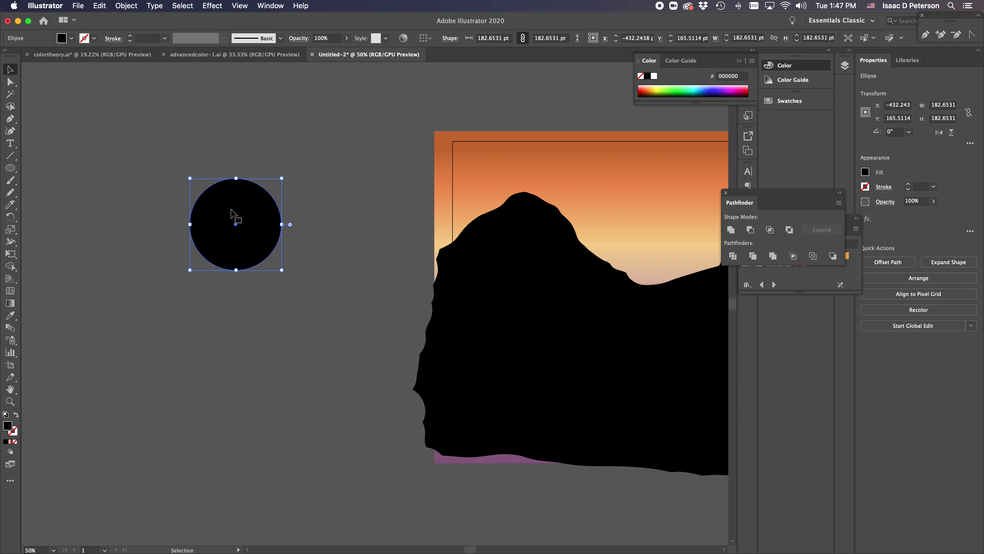
left_click_drag(240, 205, 220, 198)
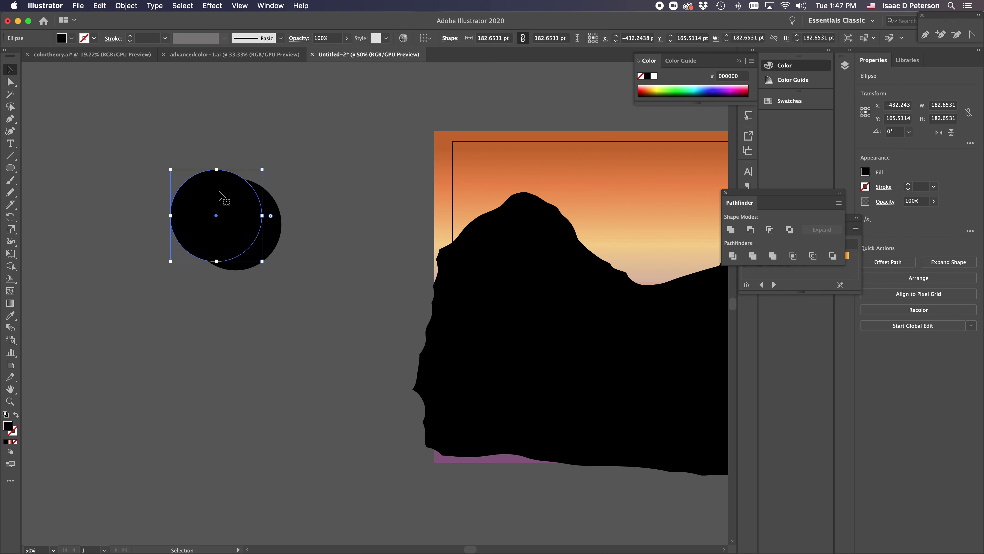
left_click(218, 145)
left_click_drag(312, 233, 313, 233)
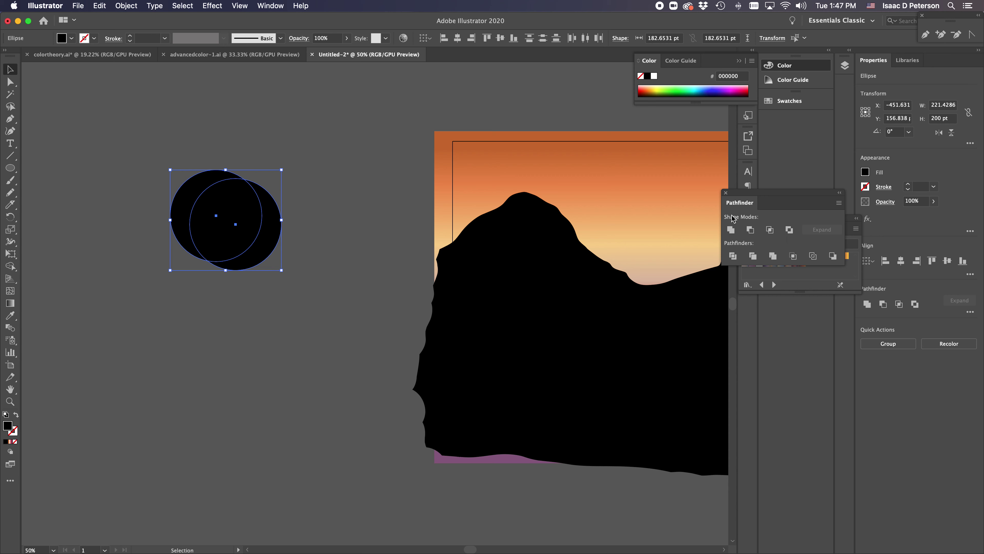
left_click(750, 230)
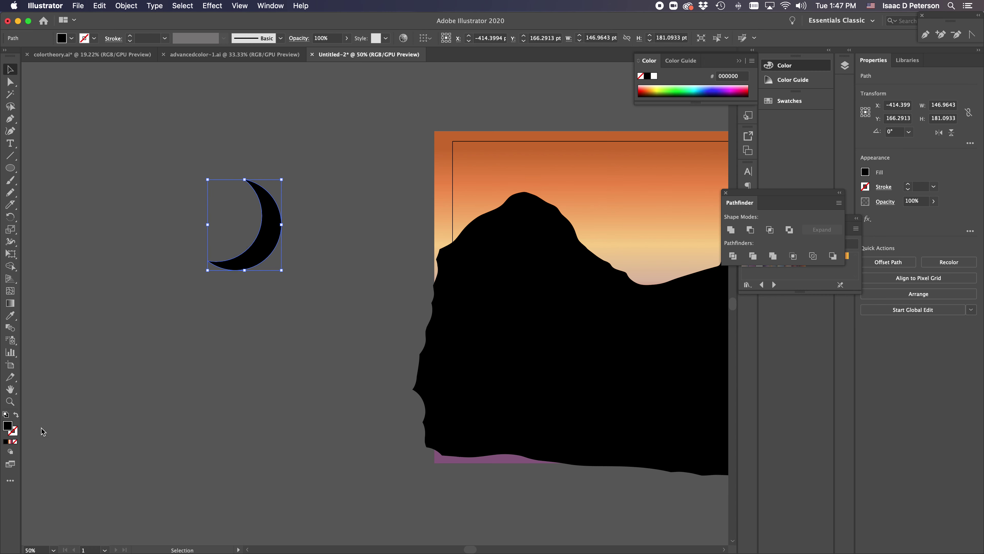
Fill the crescent with white (ffffff), move it onto the sunset sky and deselect it
double_click(8, 426)
type("eae3df")
left_click_drag(298, 163, 296, 161)
left_click(512, 166)
left_click_drag(270, 232, 684, 184)
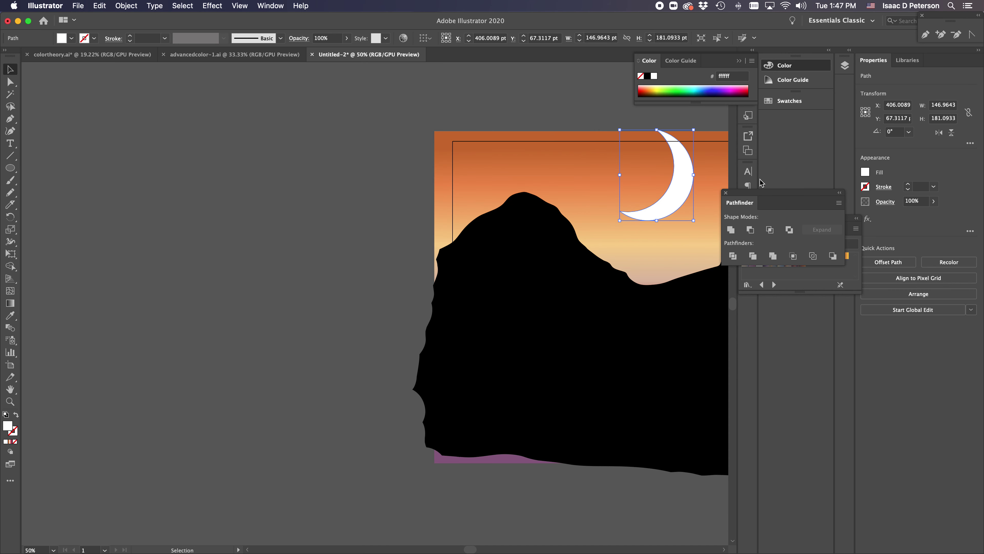
left_click(280, 209)
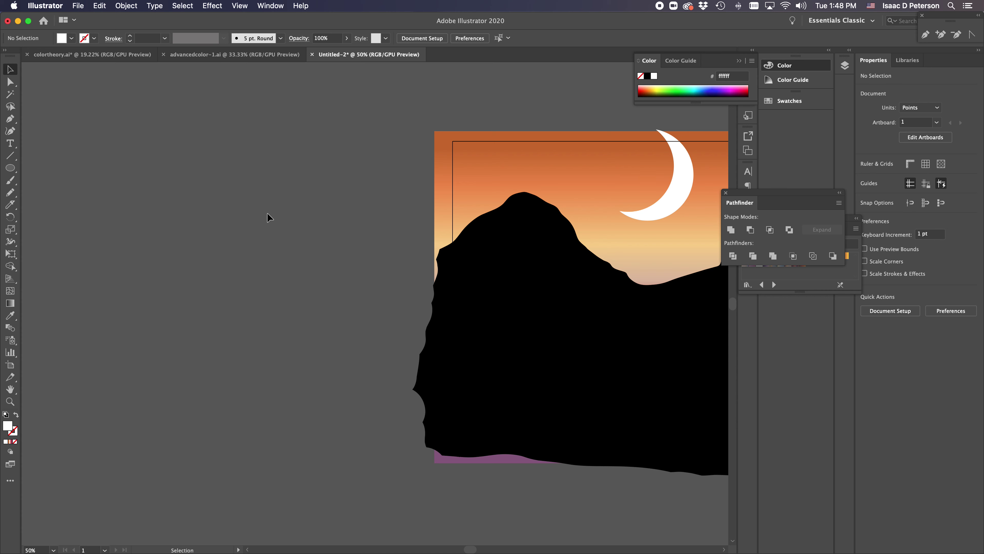
Scale the crescent moon down and position it in the sky above the valley between the two peaks
left_click_drag(352, 213, 165, 249)
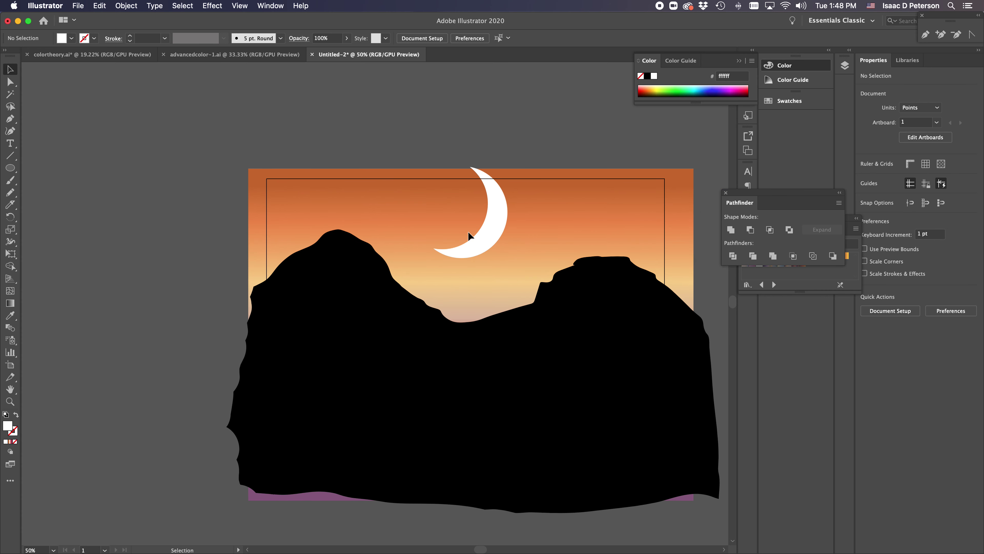
left_click_drag(492, 236, 522, 251)
left_click_drag(507, 217, 519, 229)
left_click(93, 228)
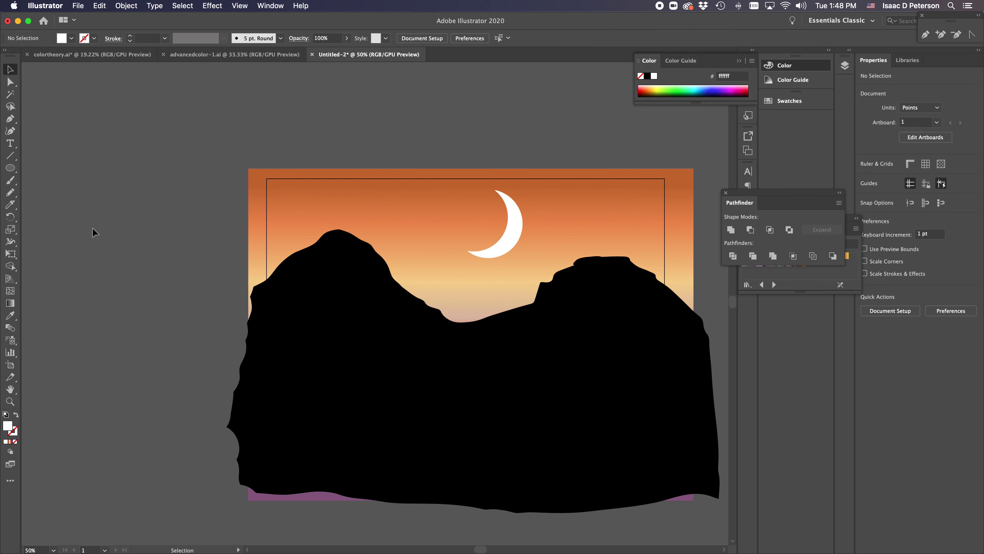
Draw a tall rectangle about 81 pt wide and 378 pt high left of the artboard and fill it with brown aa5931
left_click_drag(145, 222, 446, 220)
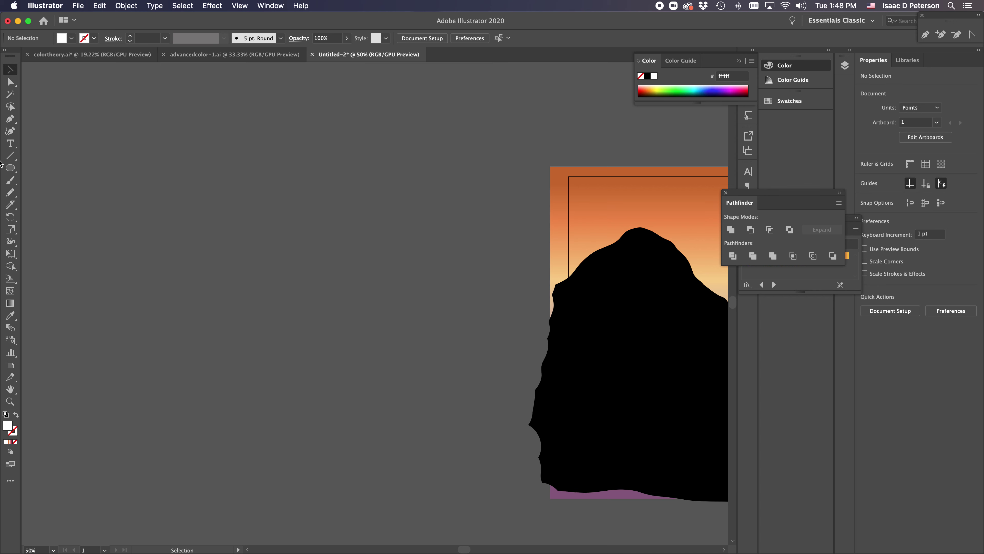
left_click_drag(10, 167, 31, 169)
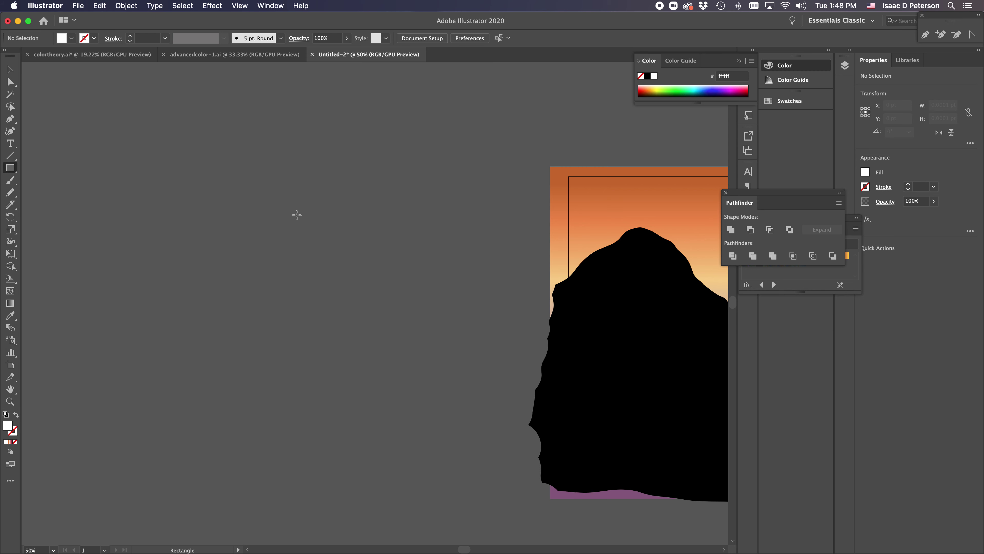
left_click_drag(297, 212, 337, 402)
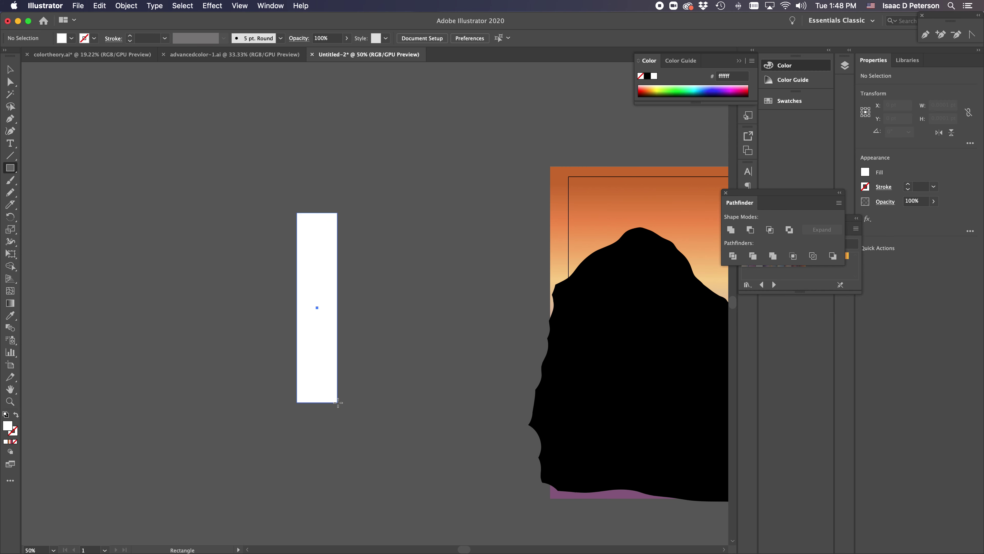
double_click(7, 427)
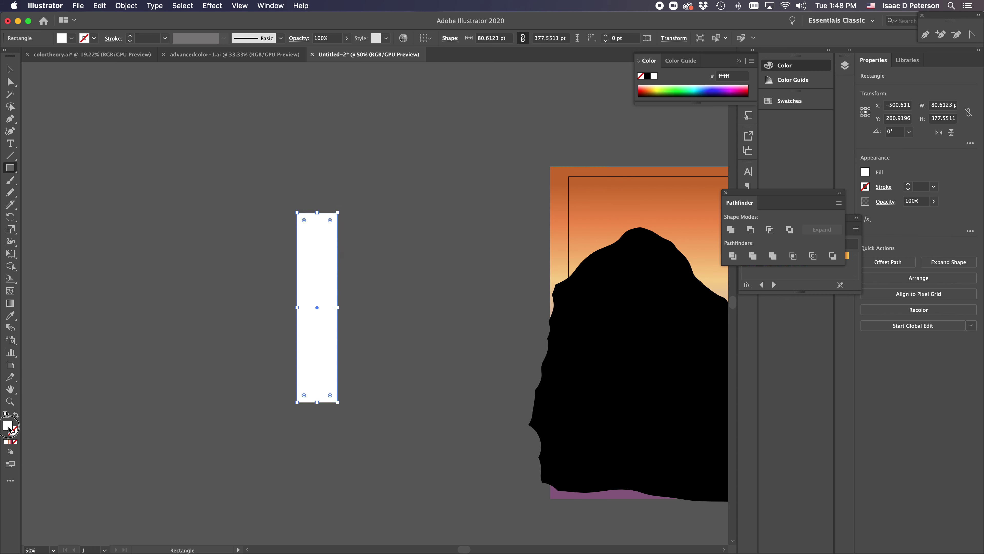
mouse_move(390, 203)
left_mouse_down()
mouse_move(388, 223)
mouse_move(389, 205)
left_mouse_up()
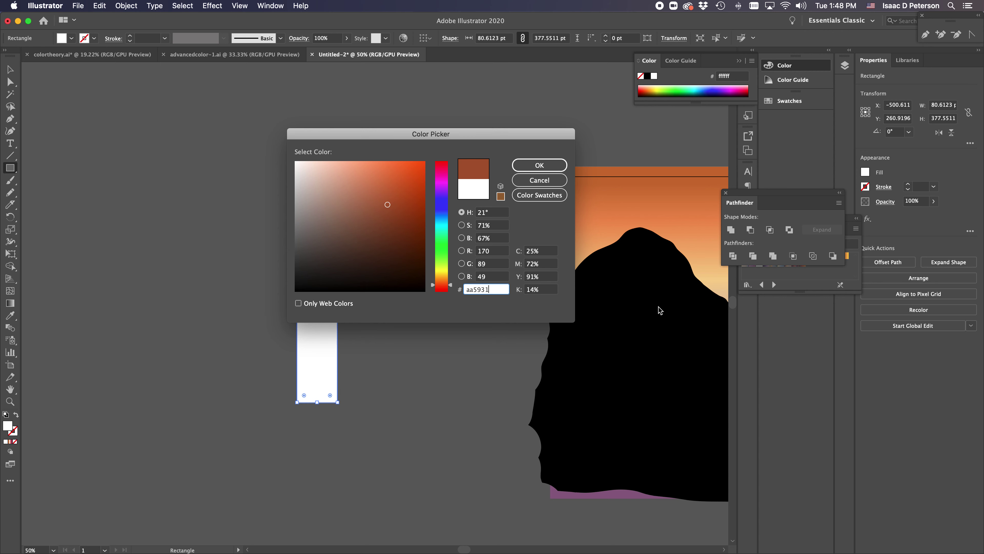
left_click(527, 164)
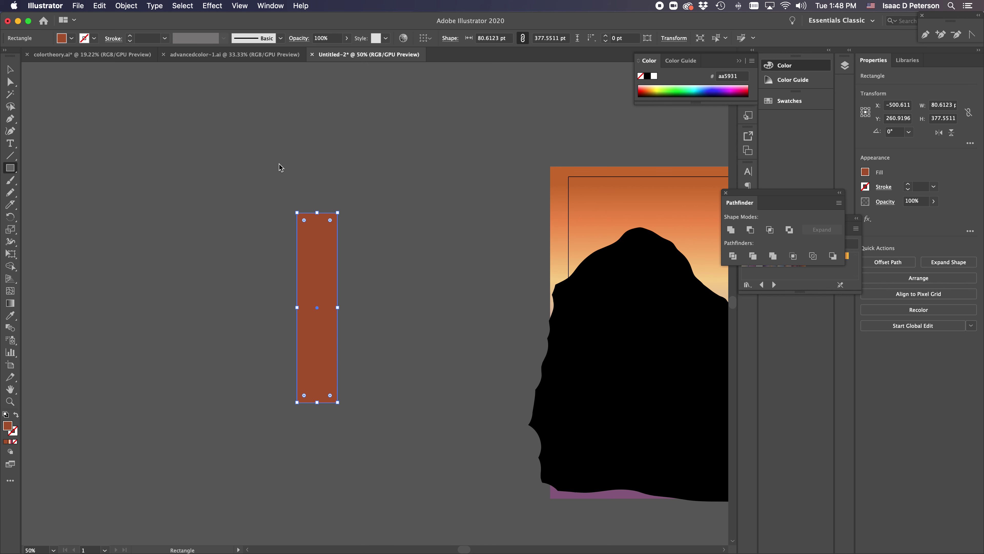
Move the brown rectangle's two upper corner points inward to taper it into a tree trunk shape, and deselect it
left_click(10, 81)
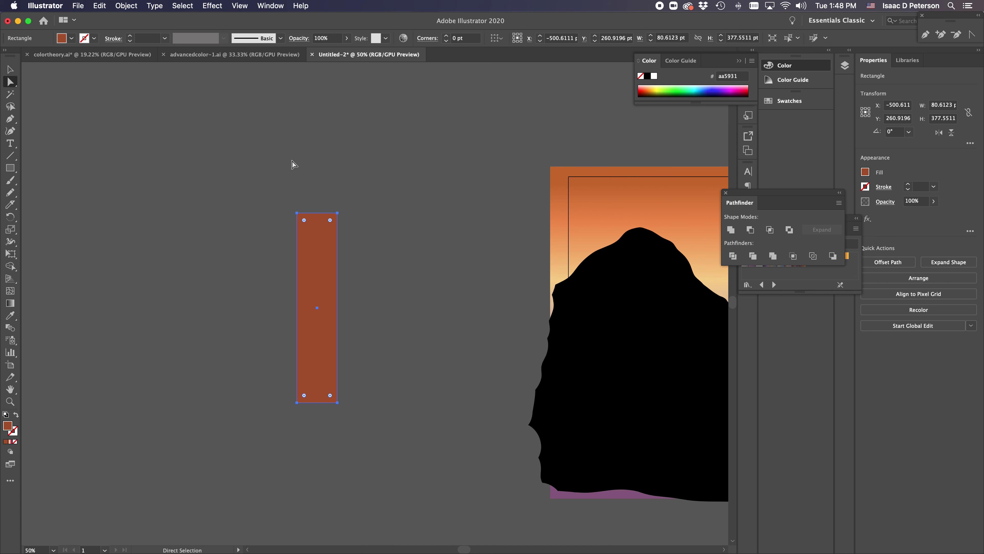
left_click_drag(298, 213, 328, 212)
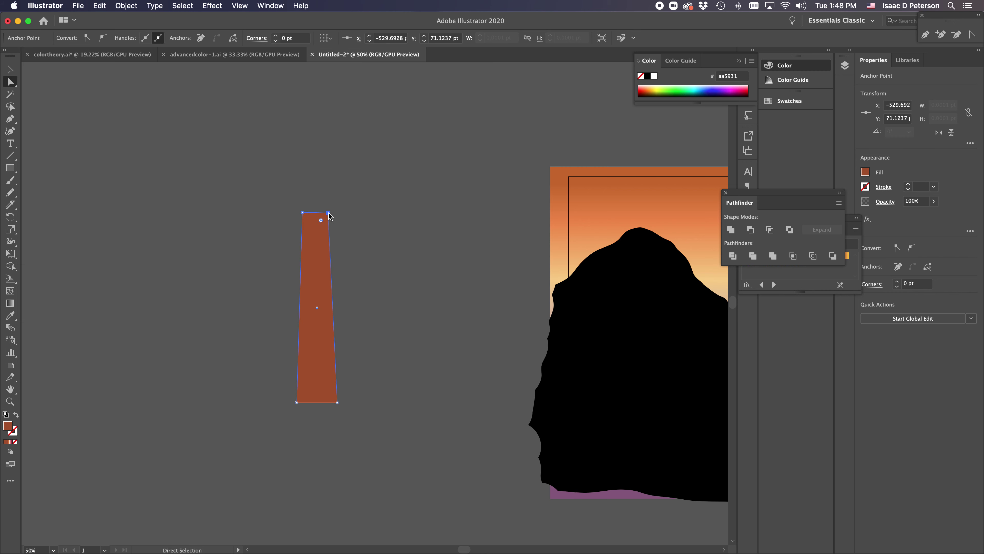
left_click(274, 265)
Move the Sky swatches and Pathfinder panels off the canvas, with Pathfinder stacked beneath Sky
key("space")
left_click_drag(231, 280, 478, 351)
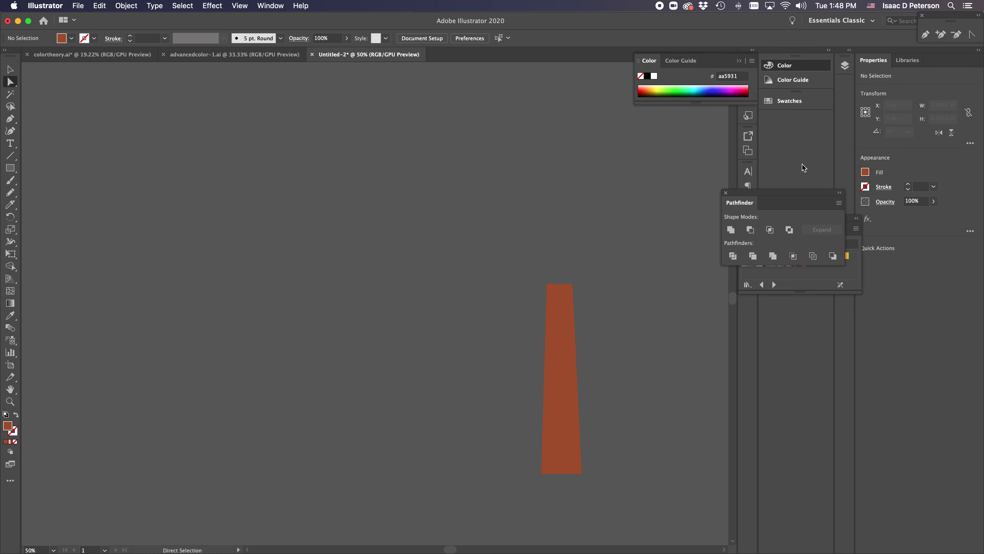
left_click_drag(786, 196, 799, 298)
left_click_drag(795, 221, 814, 306)
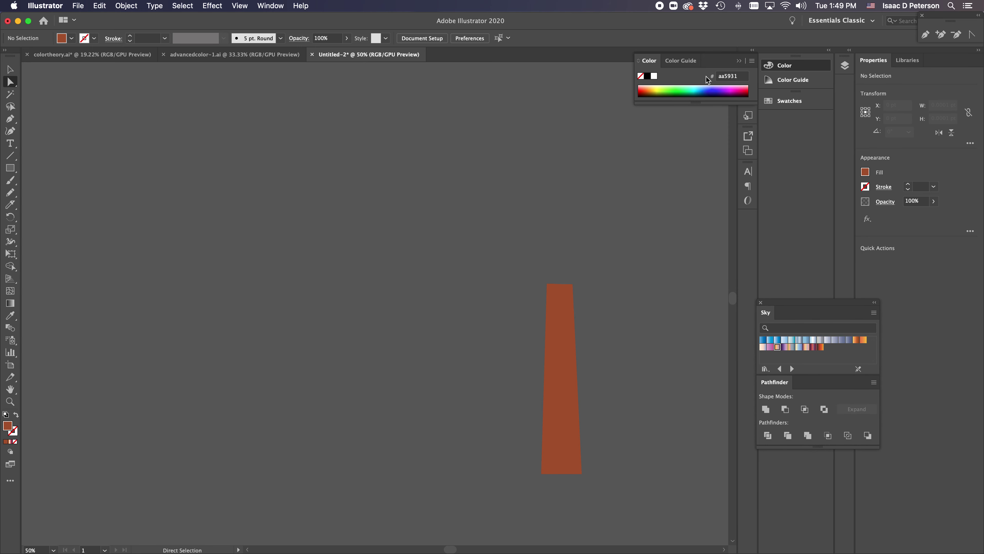
Collapse the Color panel and open Brushes as a separate floating panel over the canvas
left_click(740, 61)
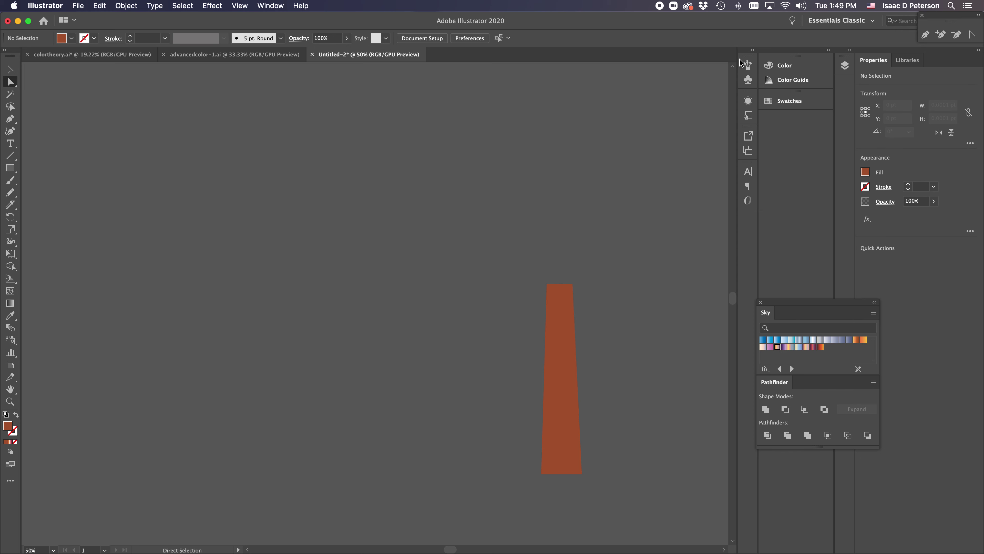
left_click(748, 64)
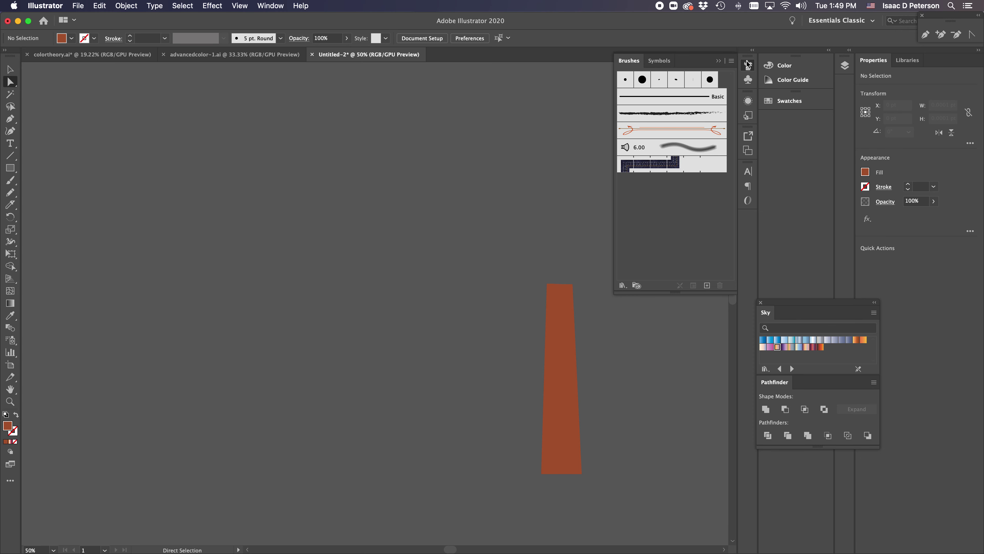
mouse_move(633, 64)
left_mouse_down()
mouse_move(589, 93)
mouse_move(375, 95)
mouse_move(392, 98)
left_mouse_up()
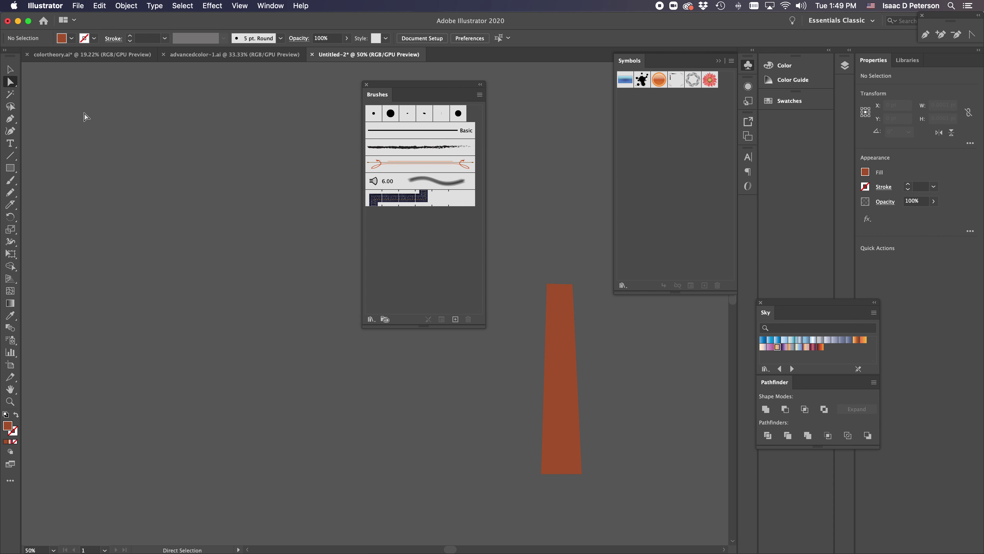
Draw a narrow closed spike with the Pen tool left of the trunk, with a pointed top and a rounded base
left_click(10, 69)
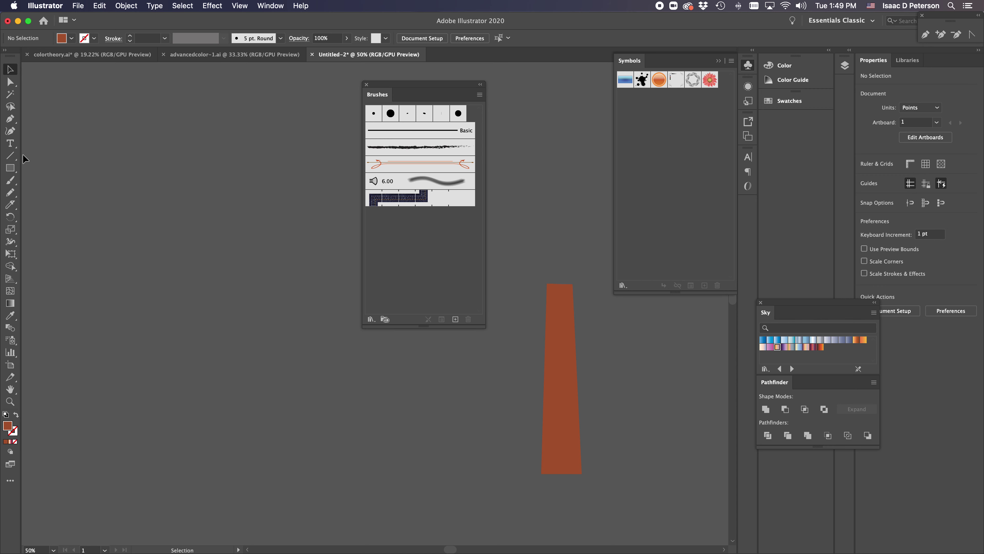
left_click(10, 119)
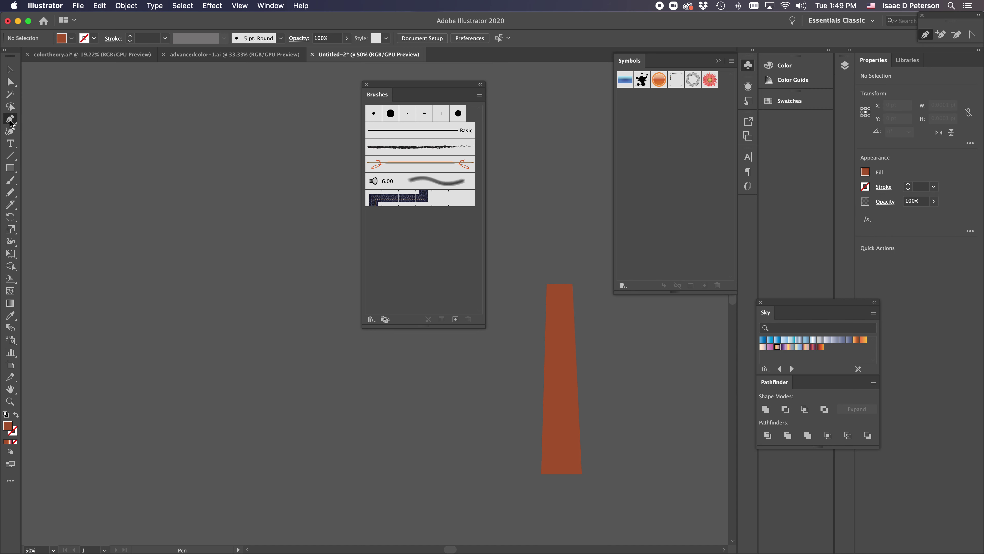
left_click(221, 222)
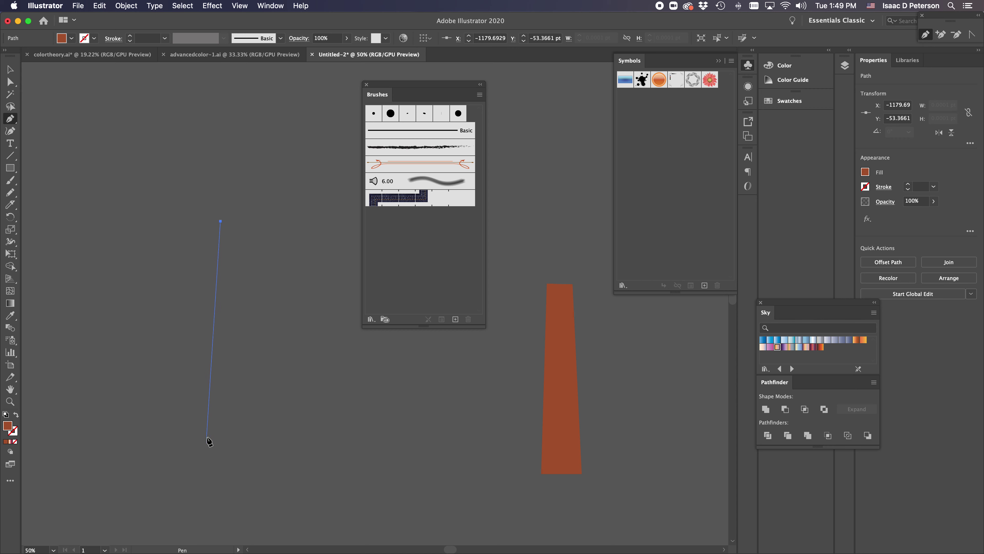
left_click_drag(214, 396, 218, 403)
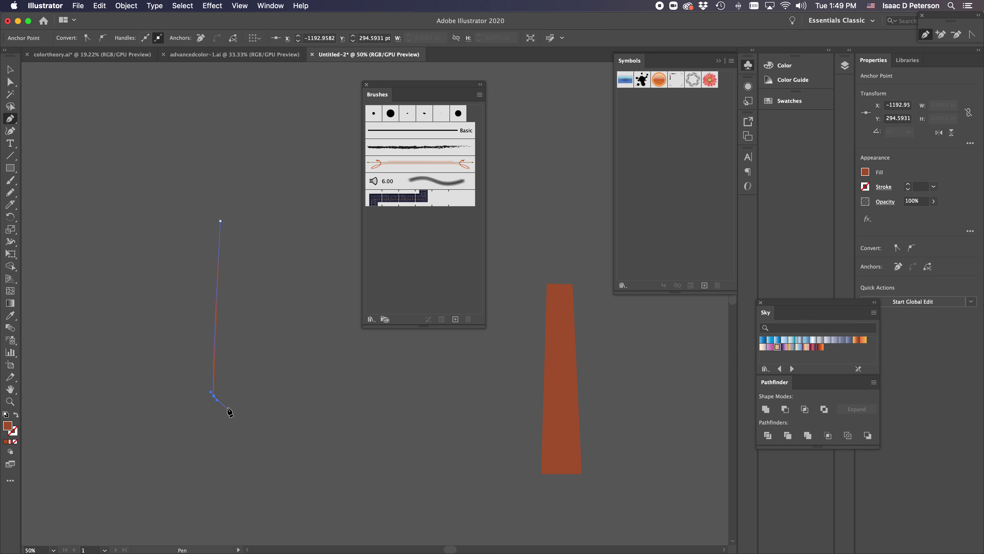
left_click_drag(233, 396, 235, 382)
left_click(221, 222)
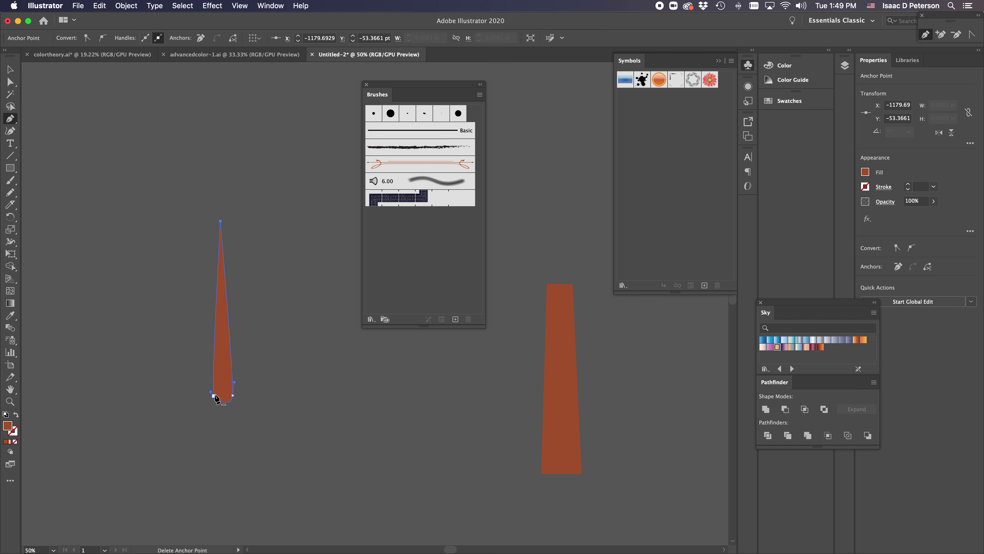
Shift the spike's lower-left anchor point slightly inward to narrow the base, and return to selecting the whole shape
key("super")
left_click_drag(214, 396, 216, 396)
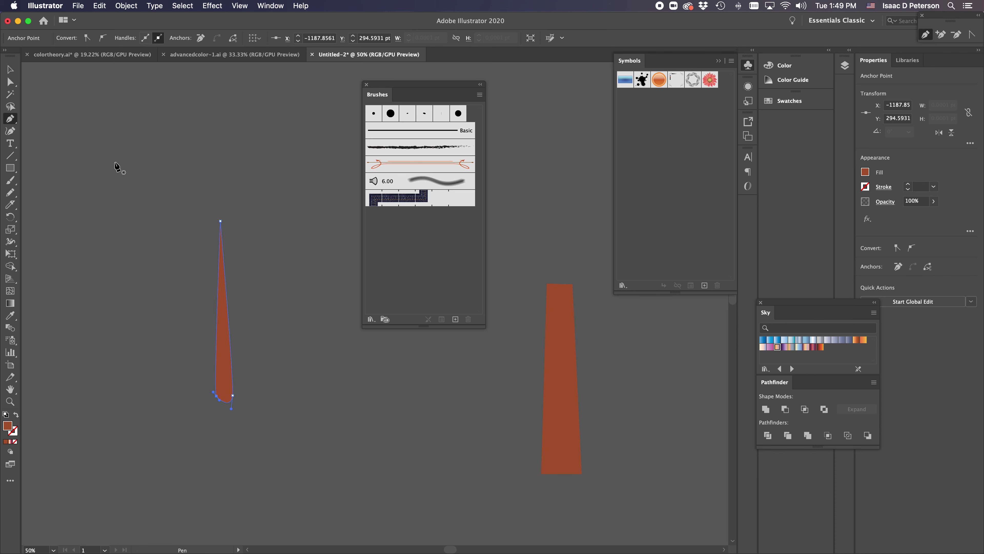
left_click(10, 70)
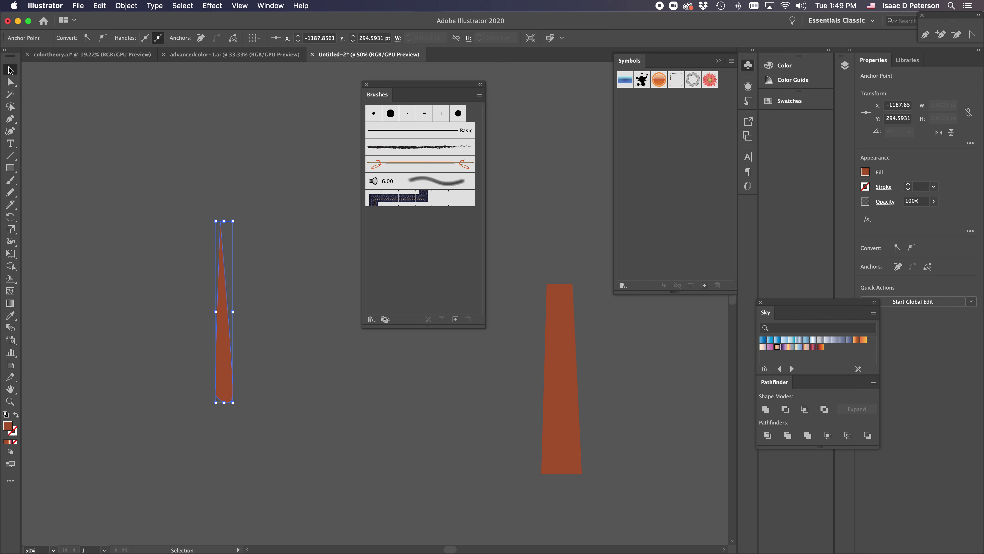
Create a new Art Brush from the brown spike shape in the Brushes panel
left_click(79, 320)
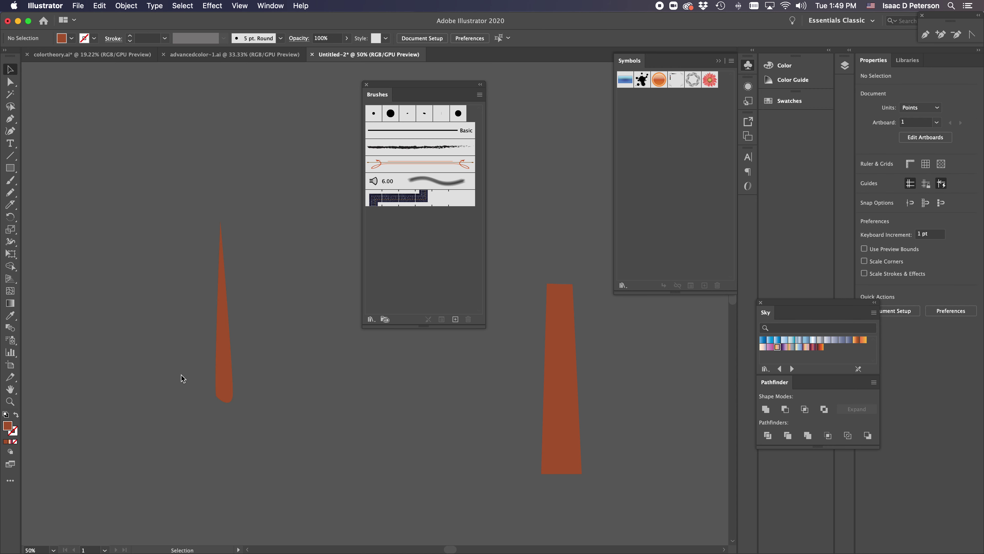
mouse_move(221, 370)
left_mouse_down()
mouse_move(351, 282)
mouse_move(417, 270)
left_mouse_up()
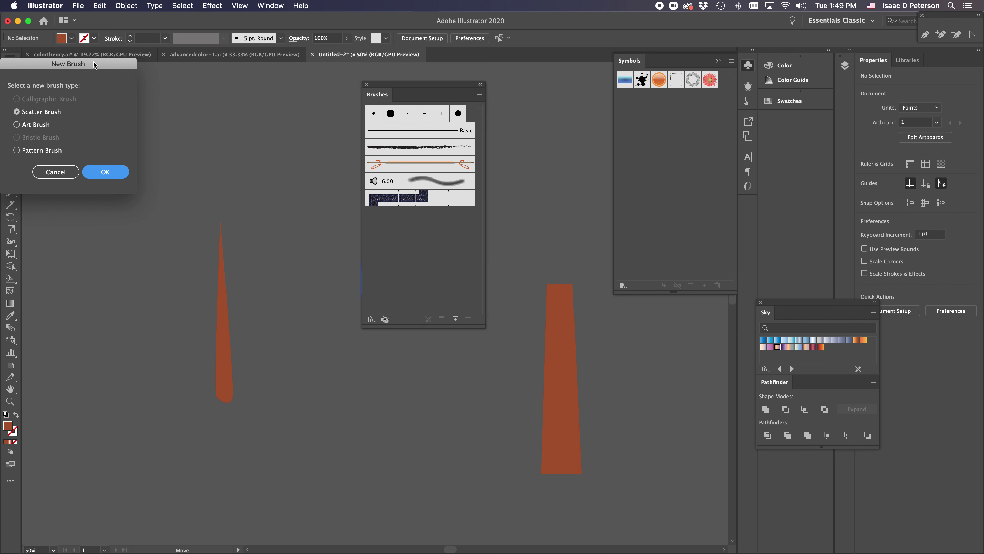
left_click_drag(94, 64, 210, 92)
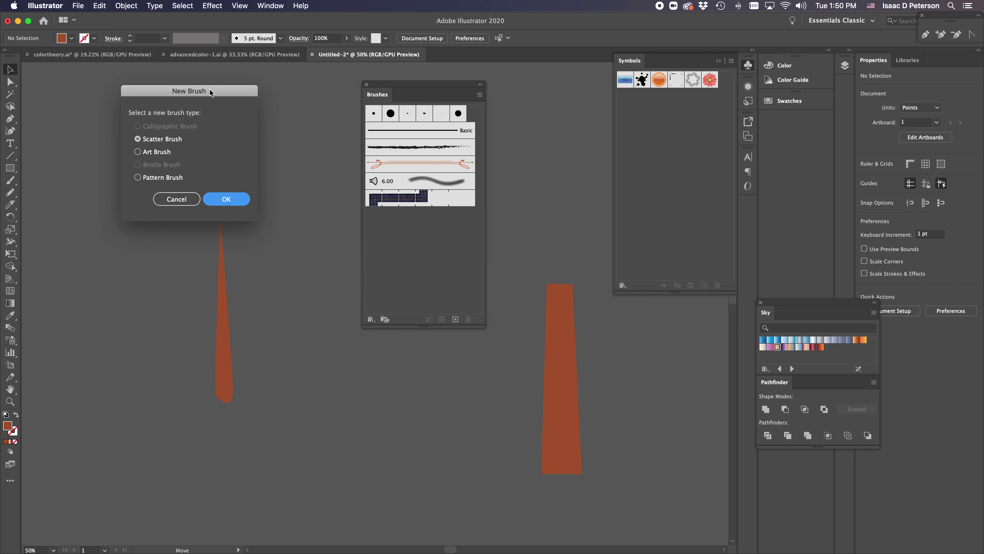
left_click(138, 153)
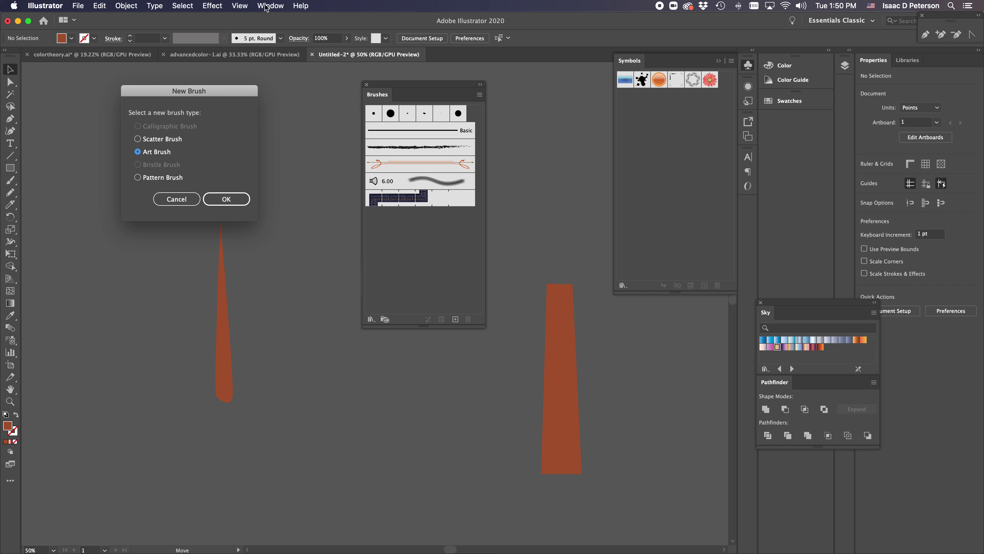
left_click(227, 199)
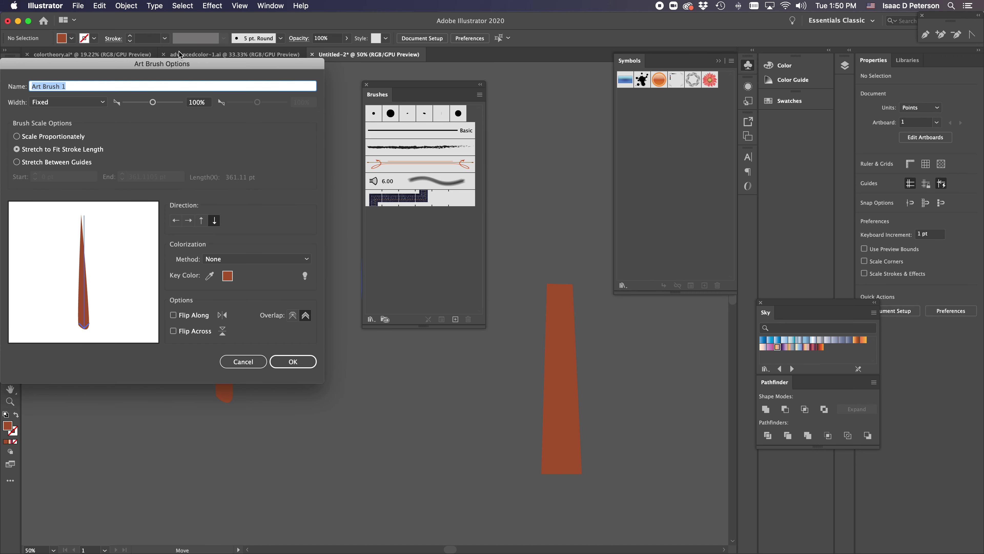
Set the art brush's direction to upward and its scaling to Scale Proportionately, and save the brush
left_click_drag(182, 66, 317, 75)
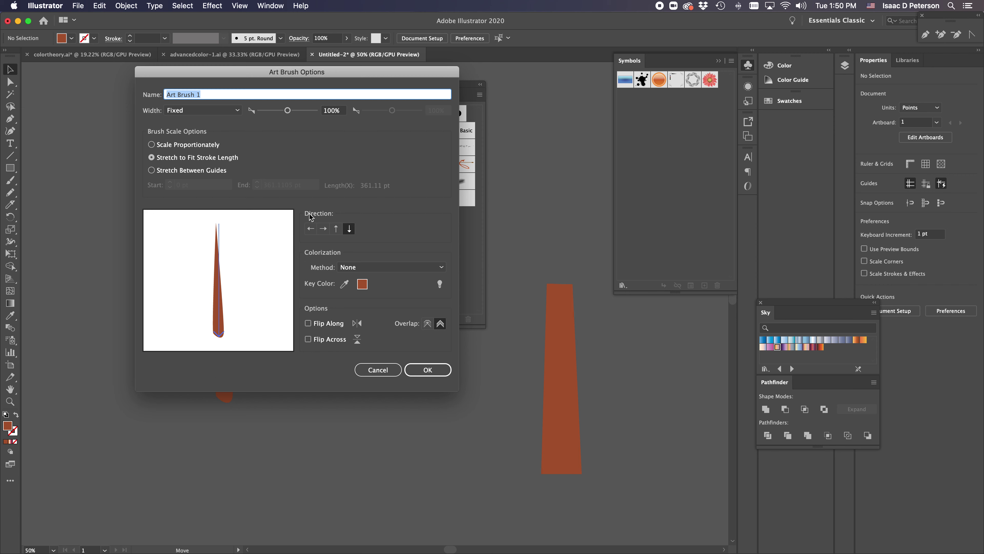
left_click(336, 229)
left_click(151, 145)
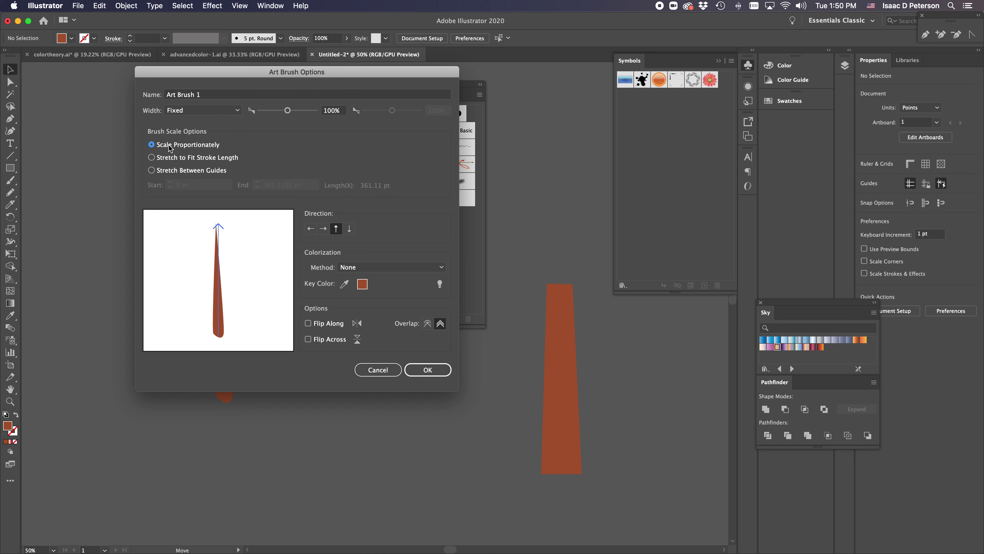
left_click(427, 372)
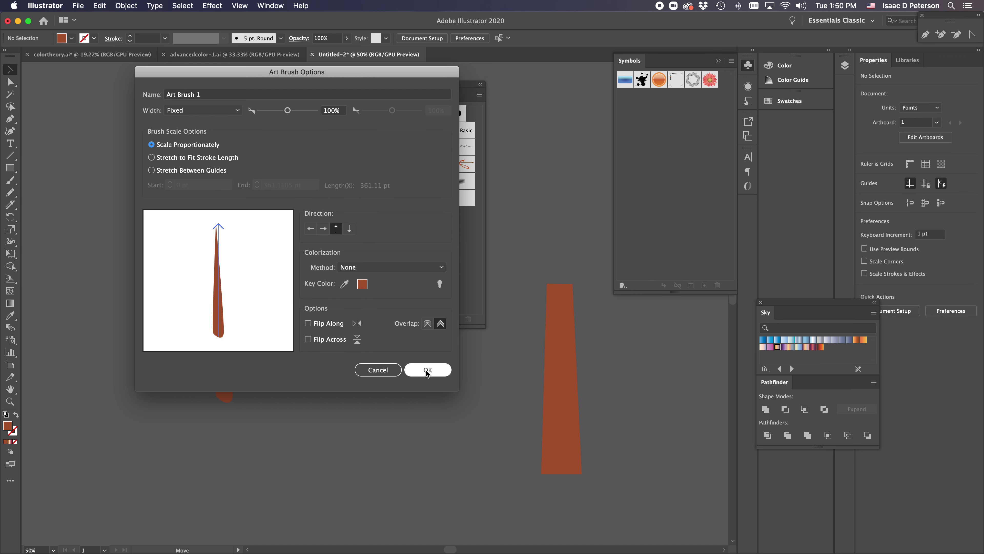
left_click(427, 372)
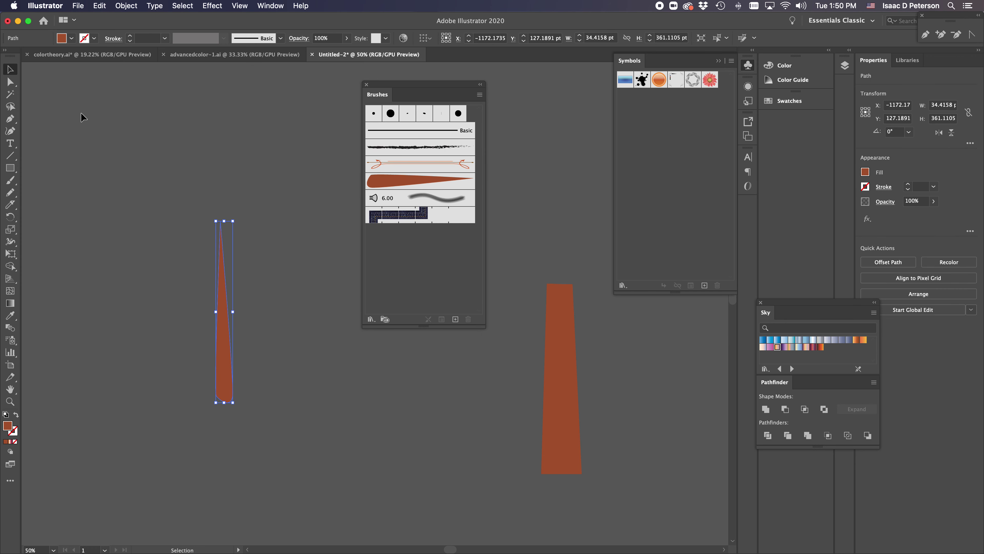
Move the Brushes panel away from the trunk and paint curving, tapered branches from the trunk's top with the new art brush
left_click(299, 265)
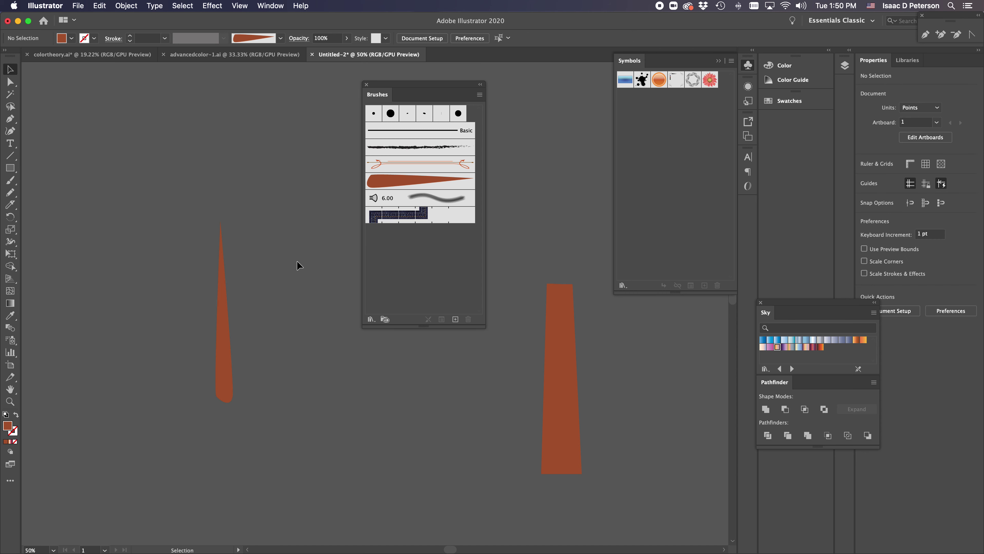
left_click_drag(392, 87, 292, 88)
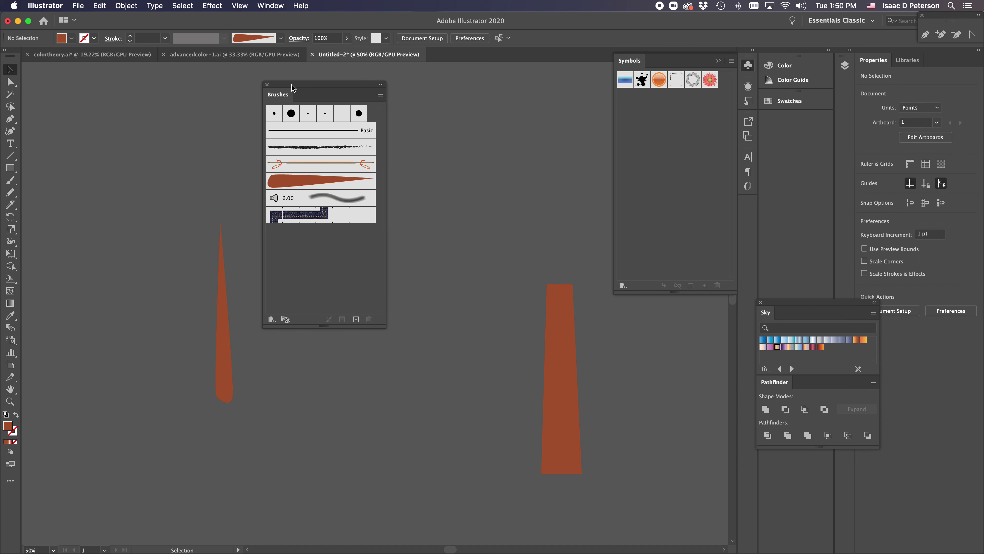
left_click(11, 180)
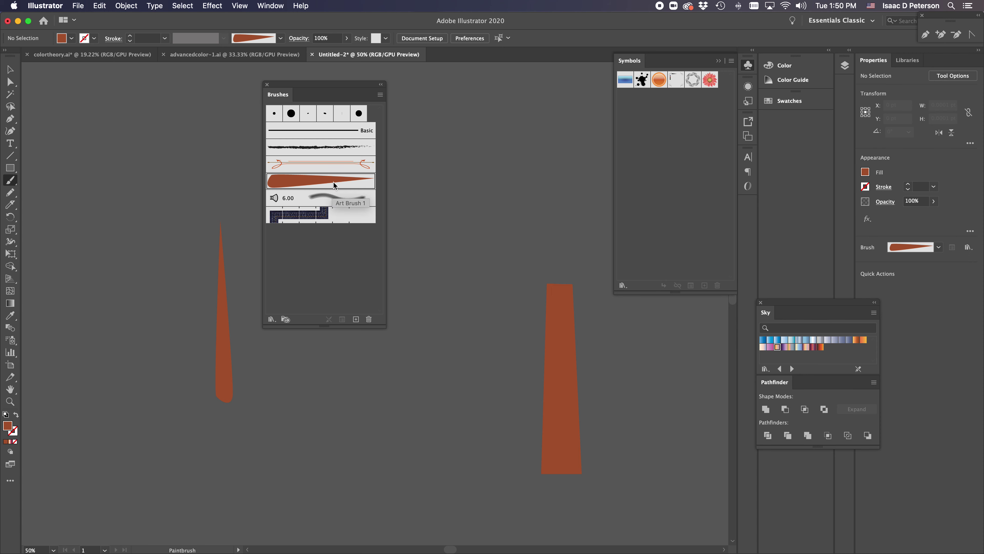
mouse_move(552, 291)
left_mouse_down()
mouse_move(493, 270)
mouse_move(492, 224)
mouse_move(472, 224)
mouse_move(457, 192)
left_mouse_up()
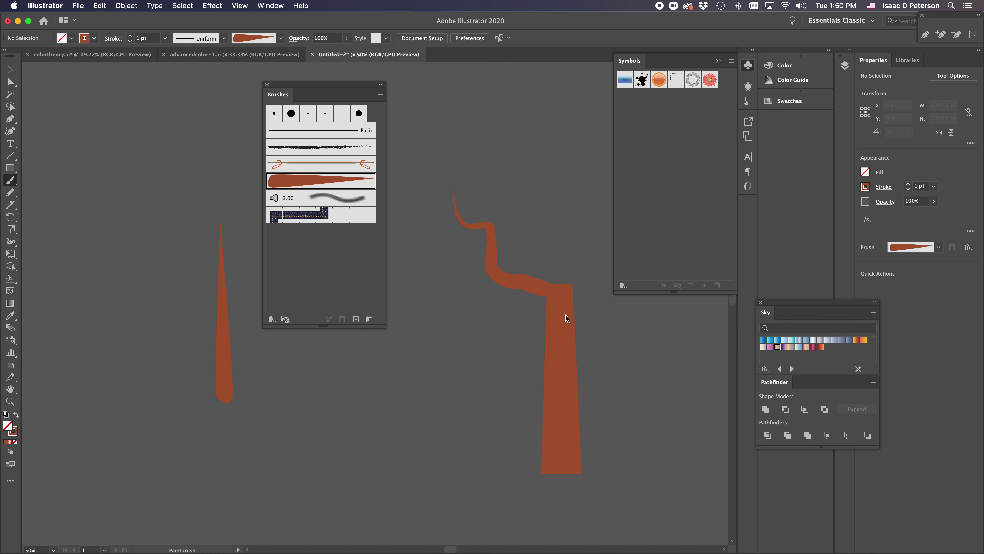
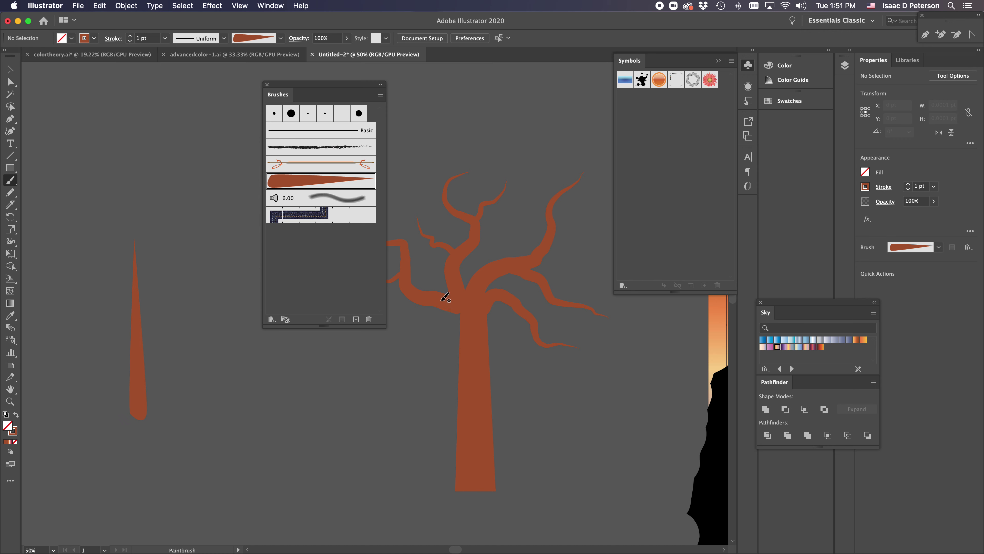
left_click_drag(462, 321, 447, 306)
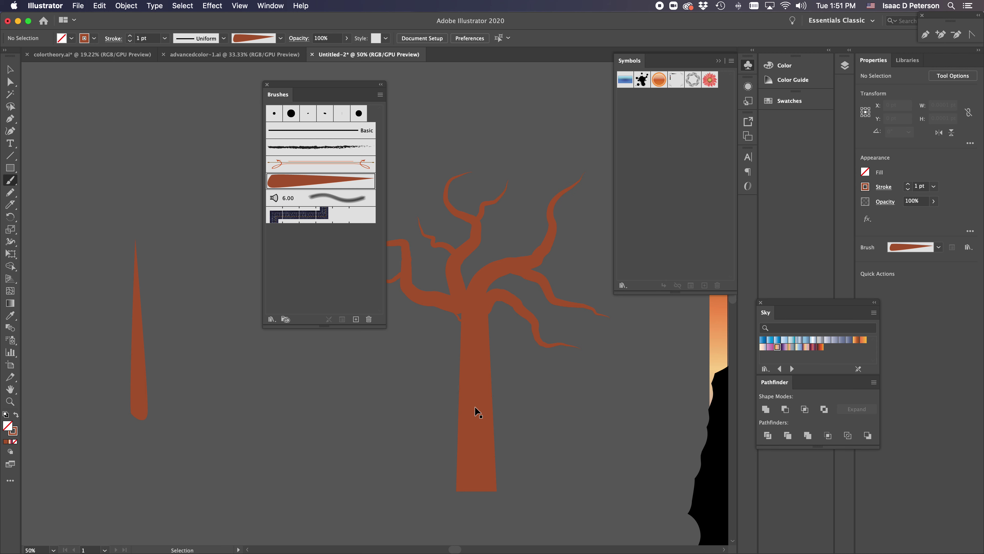
Paint tapered, forking roots spreading to both sides from the base of the trunk with the art brush
scroll(475, 408, "down", 2)
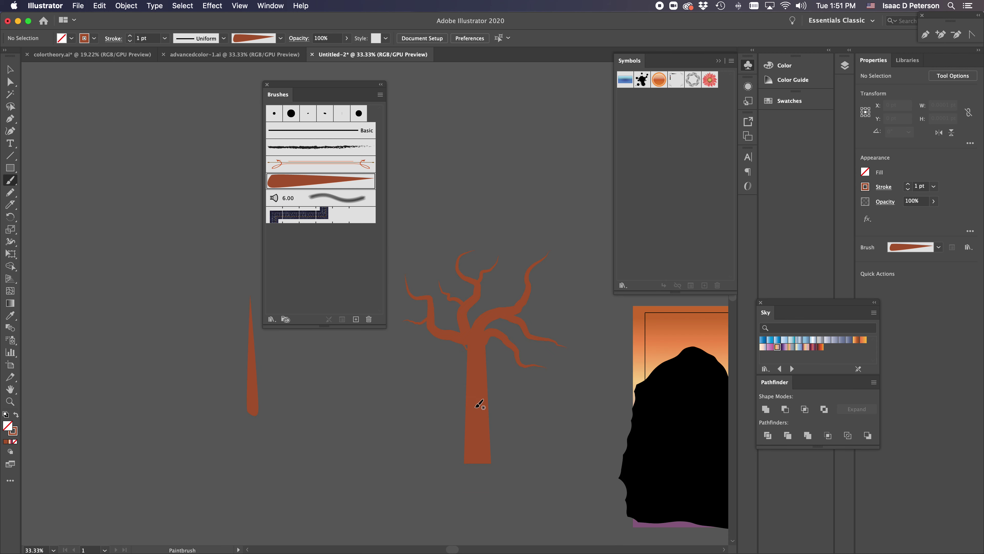
left_click_drag(471, 456, 366, 494)
mouse_move(422, 477)
left_mouse_down()
mouse_move(433, 524)
mouse_move(424, 538)
left_mouse_up()
mouse_move(468, 460)
left_mouse_down()
mouse_move(477, 489)
mouse_move(508, 499)
mouse_move(527, 533)
mouse_move(505, 464)
mouse_move(544, 475)
mouse_move(582, 512)
left_mouse_up()
Paint extra small twigs on the upper branches and another branch rising from the trunk's top with the art brush
left_click_drag(527, 276, 533, 225)
left_click_drag(529, 291, 569, 285)
mouse_move(458, 267)
left_mouse_down()
mouse_move(429, 247)
mouse_move(421, 226)
left_mouse_up()
mouse_move(468, 357)
left_mouse_down()
mouse_move(476, 288)
mouse_move(459, 267)
mouse_move(469, 218)
left_mouse_up()
left_click(14, 179)
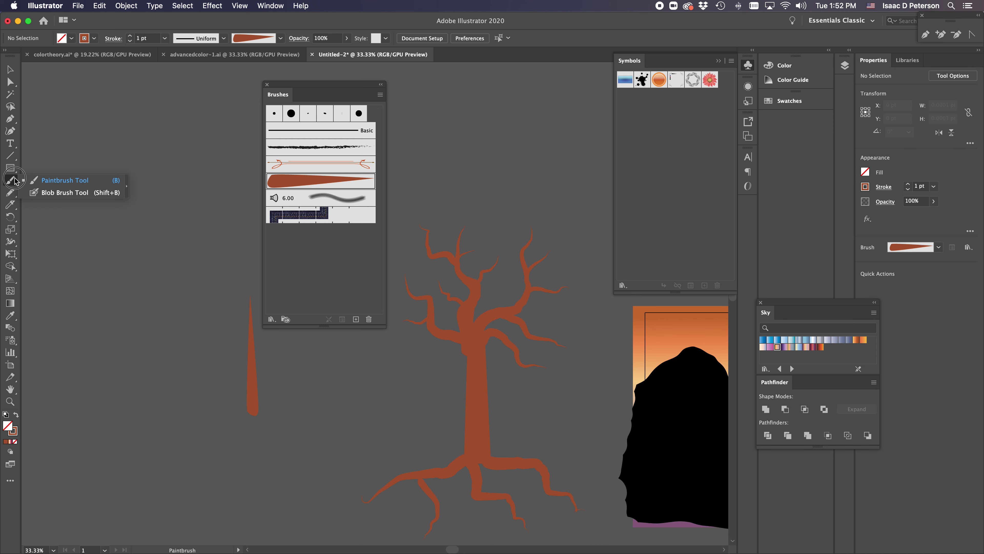
left_click(44, 193)
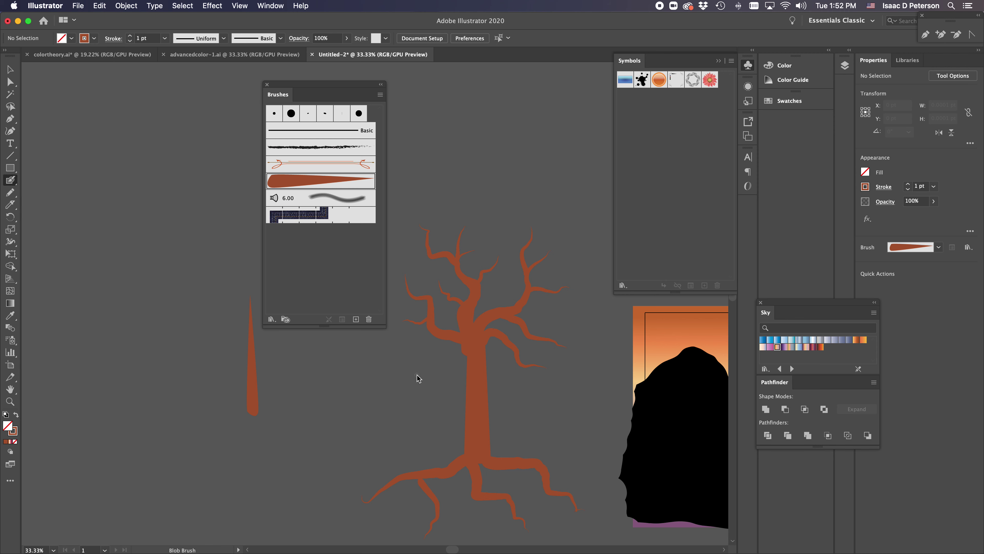
left_click(15, 185)
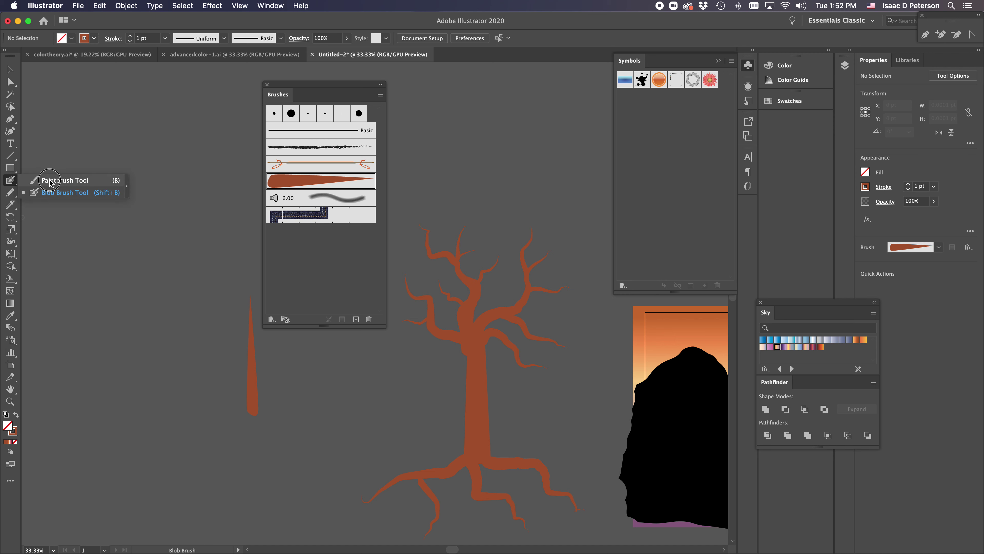
left_click(48, 181)
mouse_move(93, 307)
left_mouse_down()
mouse_move(46, 226)
mouse_move(118, 200)
left_mouse_up()
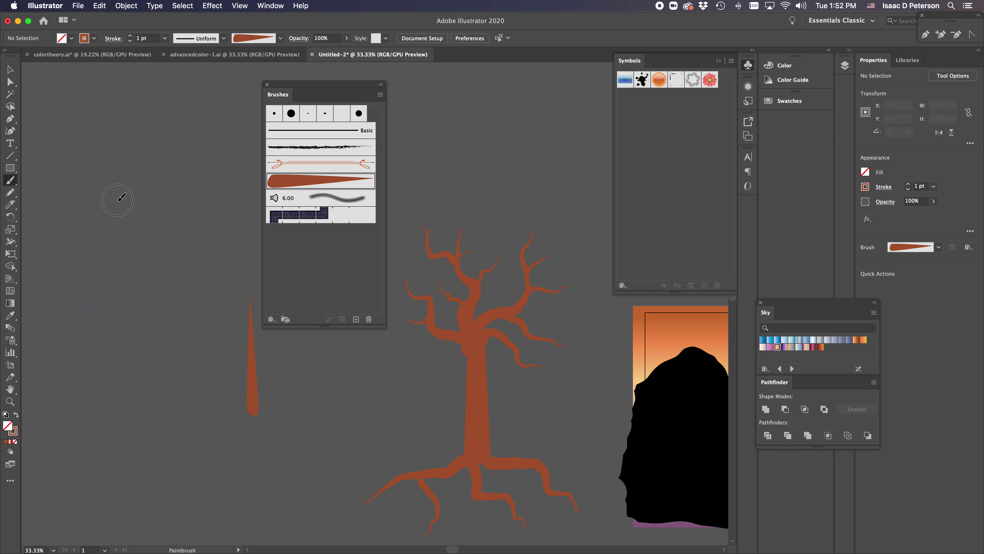
mouse_move(146, 235)
left_mouse_down()
mouse_move(90, 296)
mouse_move(102, 295)
left_mouse_up()
key("super+z")
Paint a large freehand loop above and left of the spike, and swap its fill and stroke to make it a solid brown shape
left_click(16, 415)
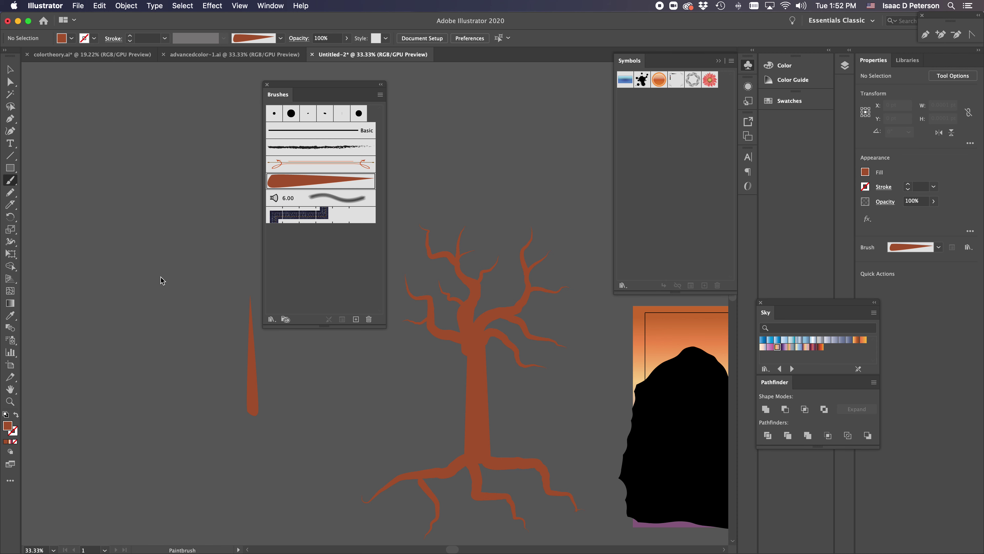
mouse_move(45, 225)
left_mouse_down()
mouse_move(84, 145)
mouse_move(193, 130)
mouse_move(186, 225)
mouse_move(159, 286)
left_mouse_up()
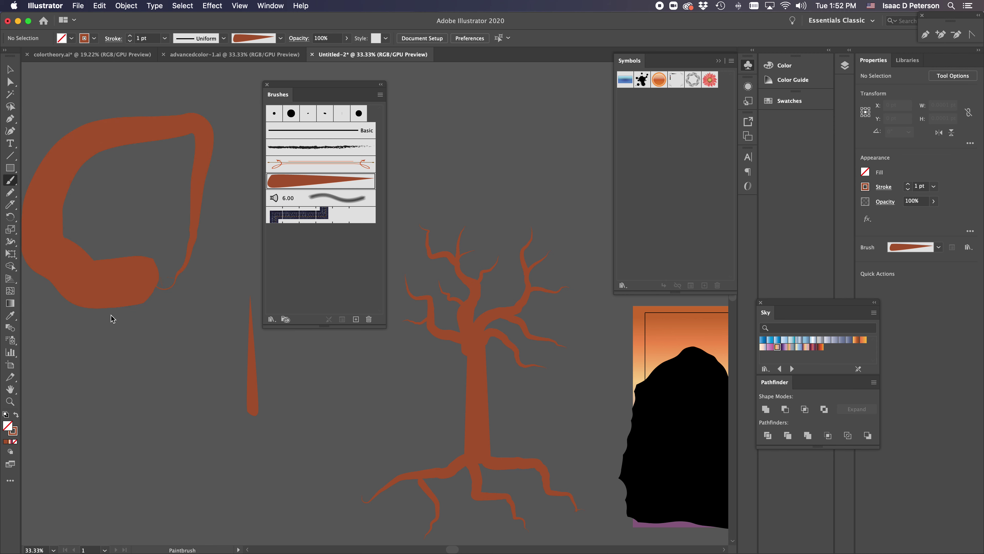
left_click(16, 416)
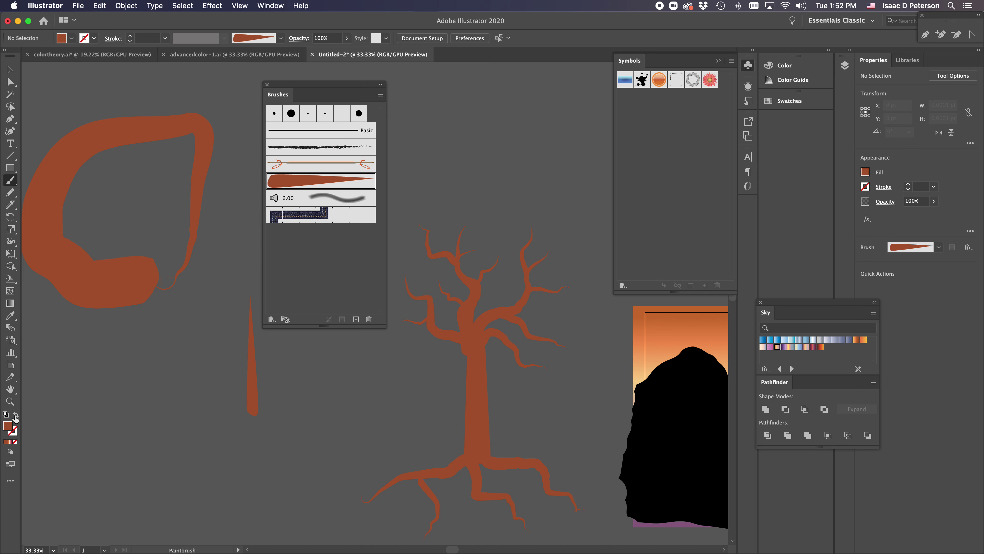
key("super")
left_click(106, 286, "super")
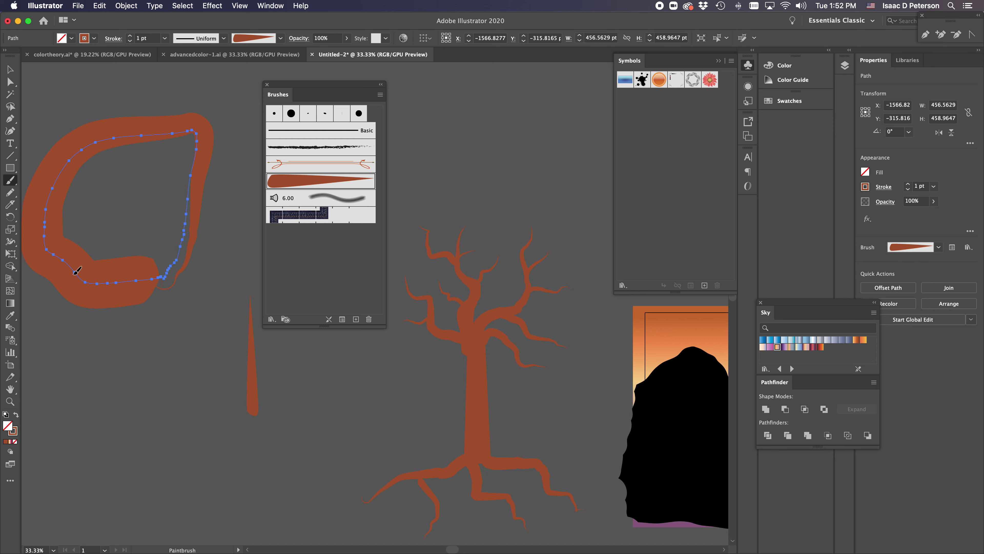
left_click(16, 415)
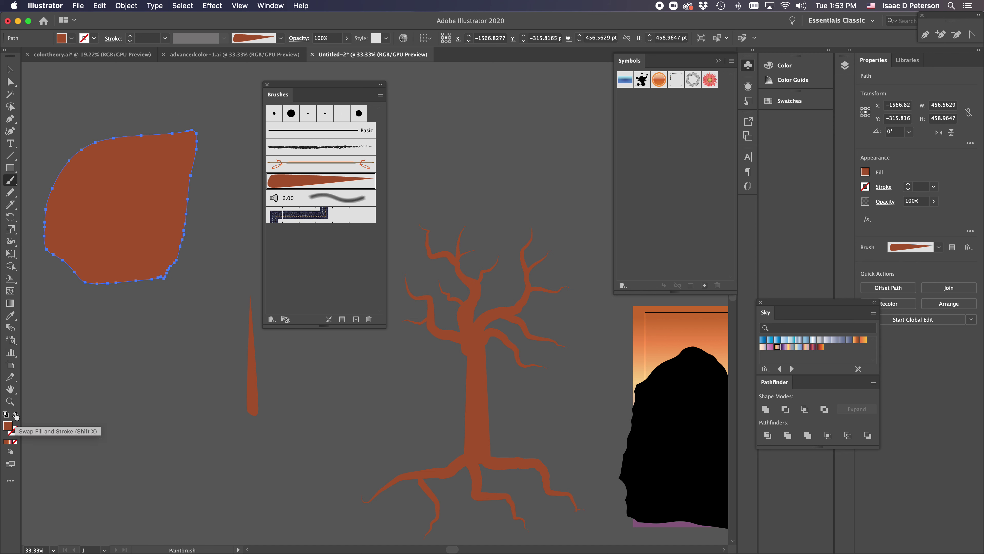
left_click(141, 379, "super")
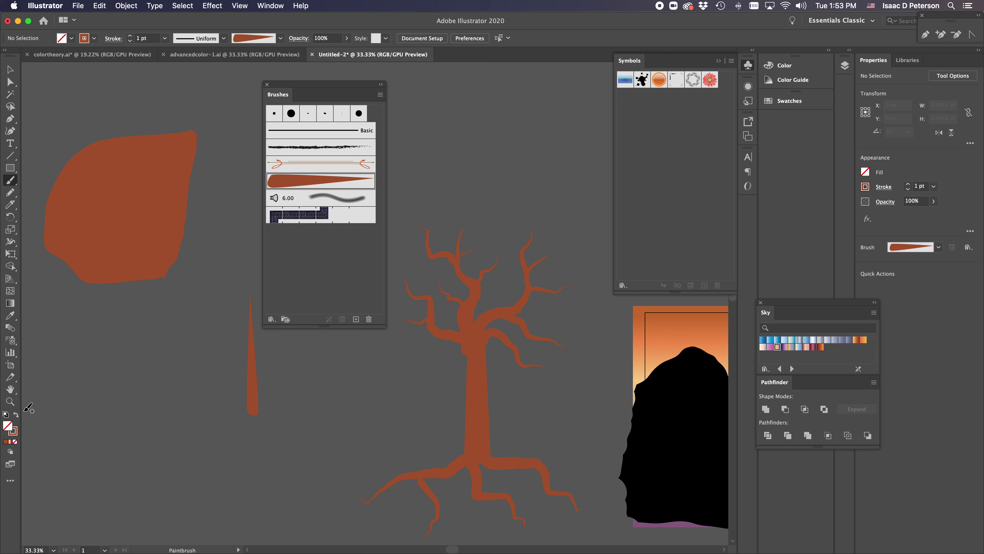
Try painting freehand loops below the solid brown shape starting from a brown fill and no stroke, and undo them
left_click(16, 416)
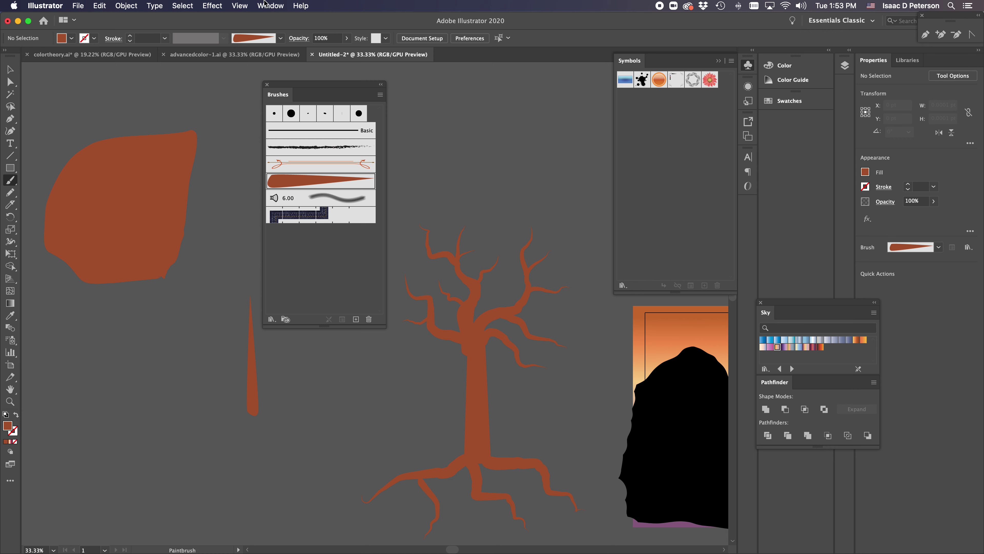
left_click(280, 38)
left_click(257, 57)
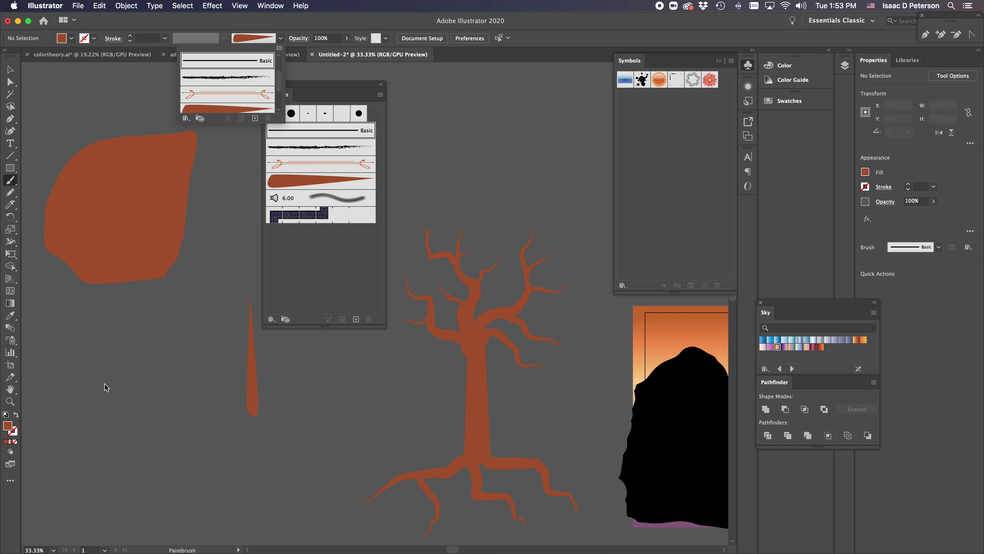
key("Escape")
mouse_move(139, 411)
left_mouse_down()
mouse_move(67, 365)
mouse_move(107, 322)
mouse_move(138, 315)
mouse_move(185, 358)
mouse_move(142, 409)
left_mouse_up()
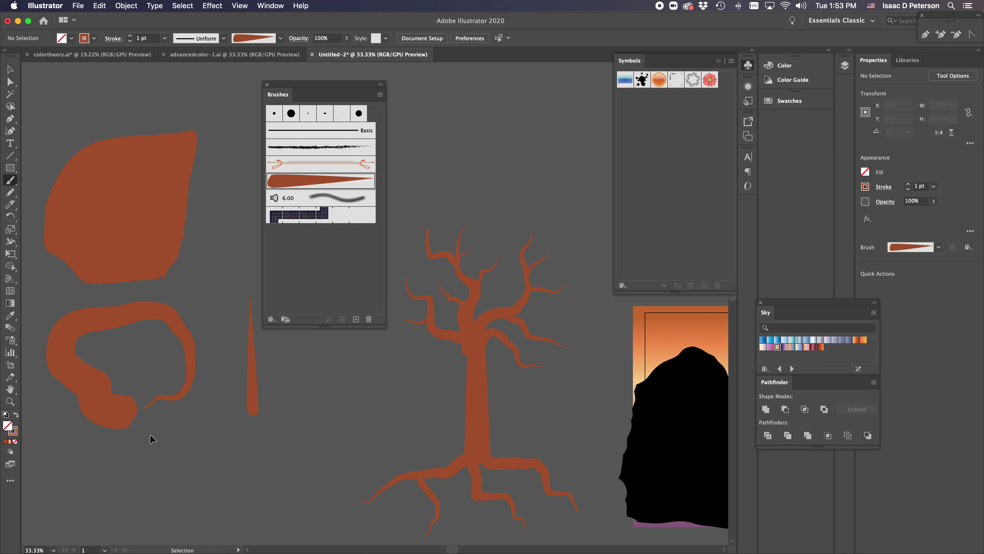
key("shift+x")
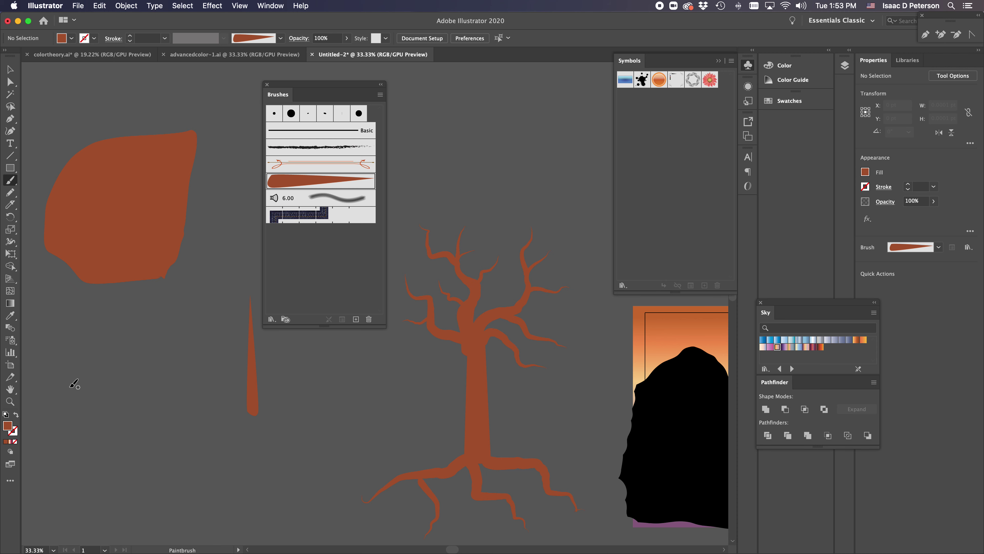
left_click_drag(139, 366, 128, 375)
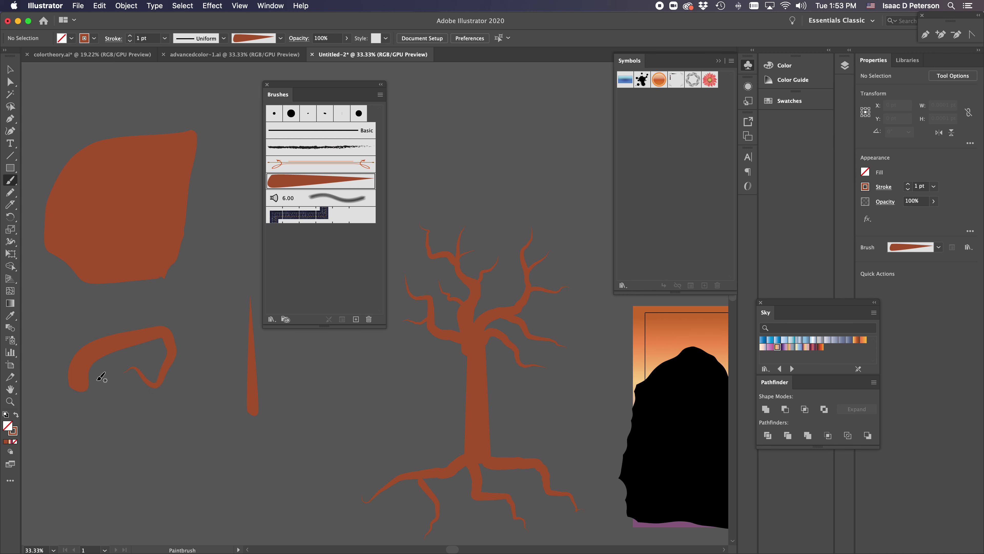
key("super+z")
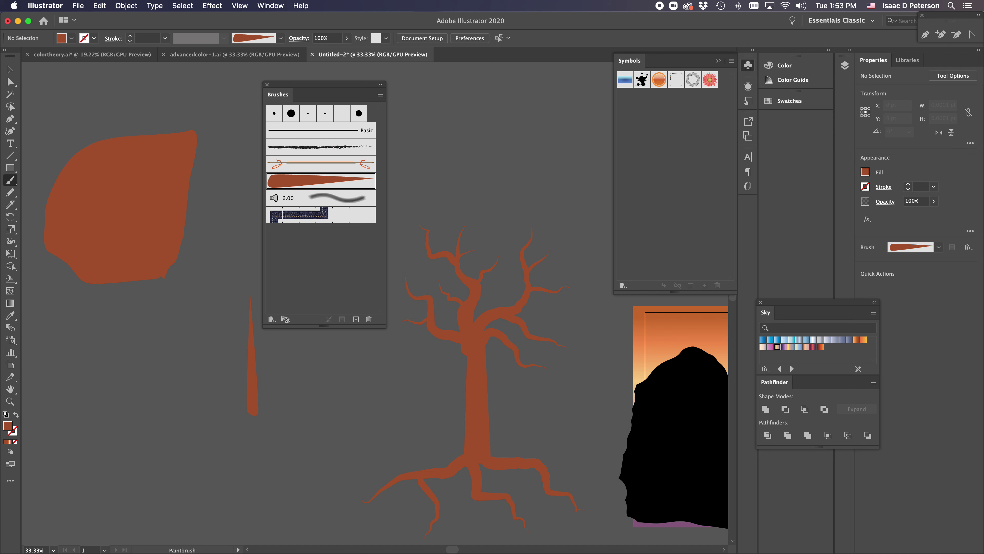
Paint over the trunk's upper left edge and flare out its base with the Blob Brush
mouse_move(9, 183)
left_mouse_down()
mouse_move(41, 181)
mouse_move(44, 197)
left_mouse_up()
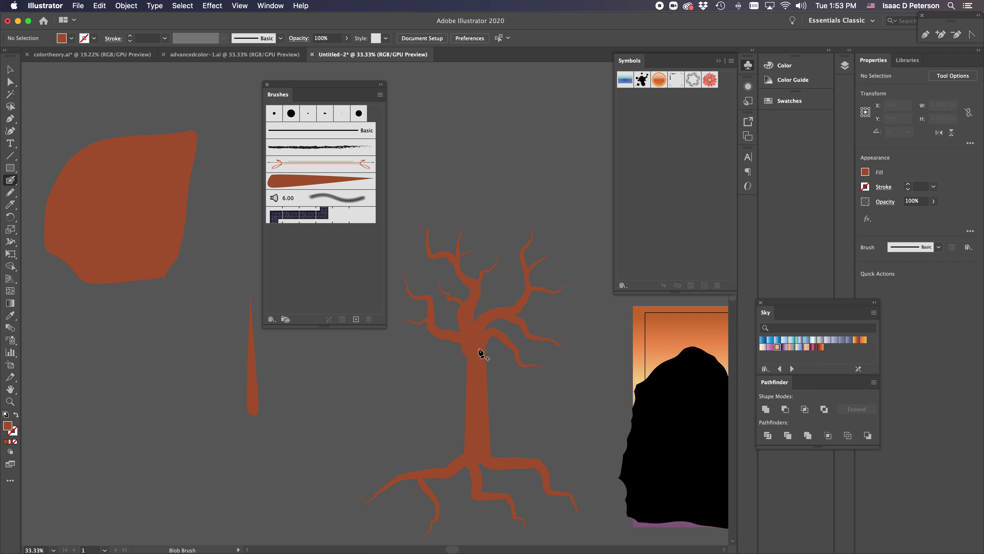
key("plus")
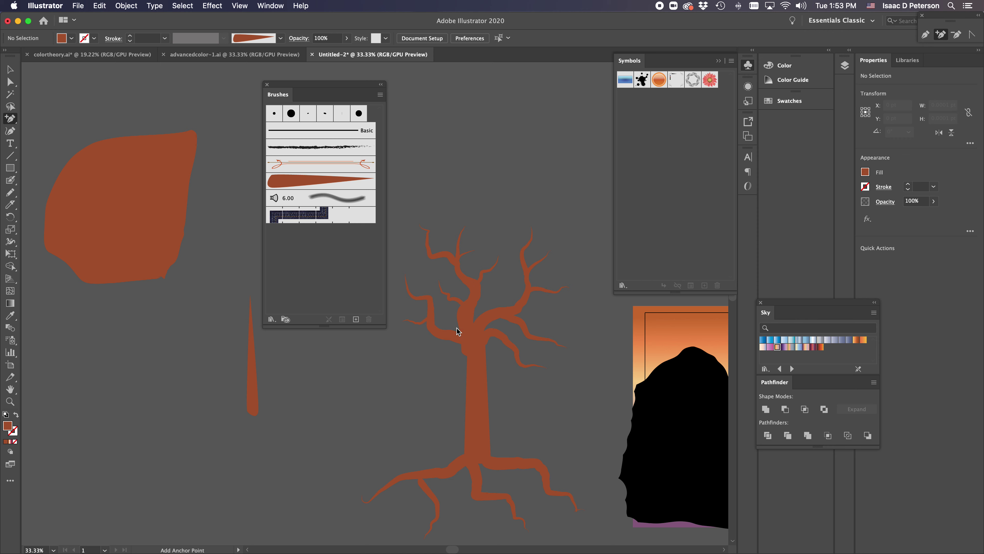
left_click(9, 178)
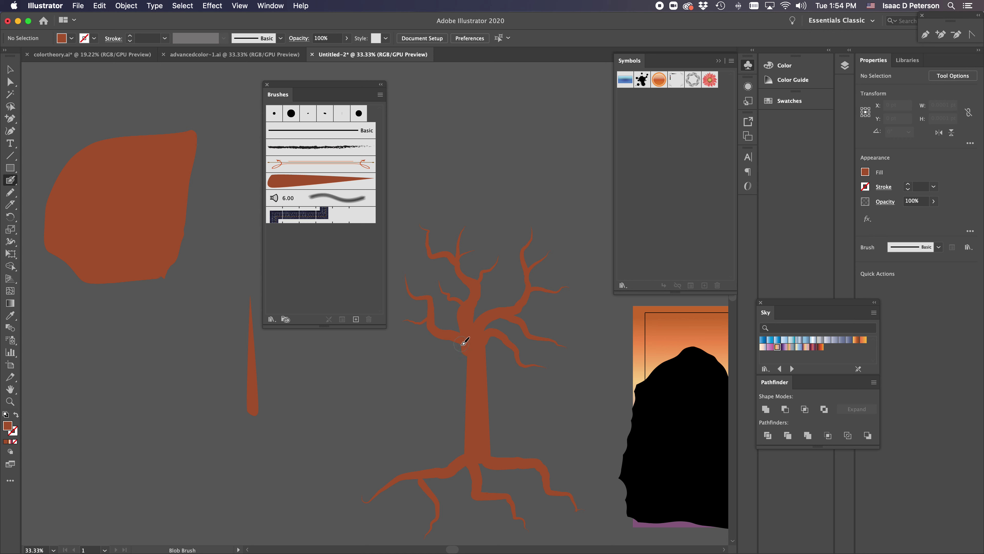
mouse_move(464, 344)
left_mouse_down()
mouse_move(472, 378)
mouse_move(471, 348)
mouse_move(457, 332)
mouse_move(467, 336)
left_mouse_up()
mouse_move(482, 396)
left_mouse_down()
mouse_move(485, 373)
mouse_move(480, 435)
mouse_move(459, 460)
mouse_move(486, 419)
mouse_move(497, 442)
mouse_move(485, 444)
mouse_move(503, 468)
mouse_move(500, 449)
mouse_move(511, 464)
left_mouse_up()
Enlarge the Blob Brush and fill in the trunk's middle, the branch junctions at its top and the left root joint
key("bracketright")
key("bracketright")
key("bracketright")
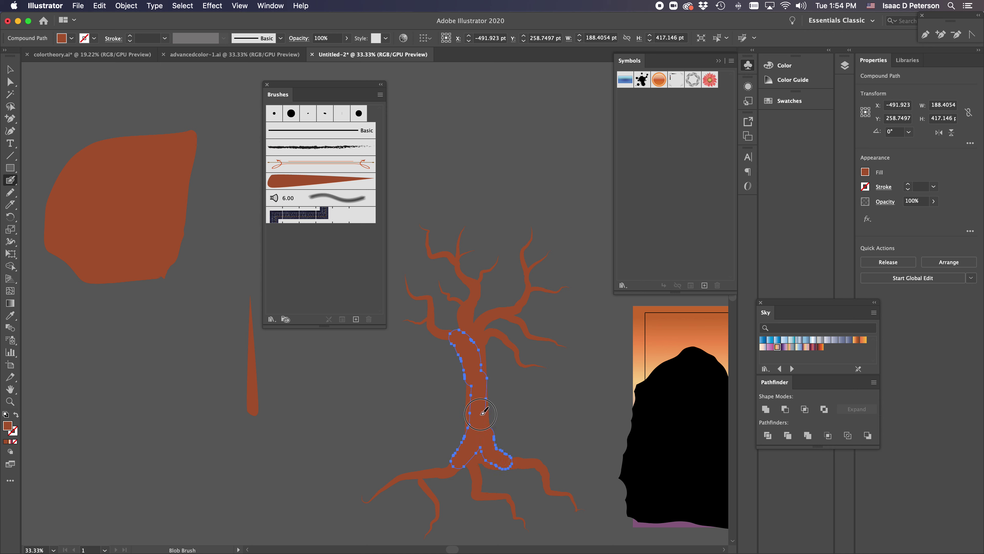
left_click_drag(484, 418, 484, 413)
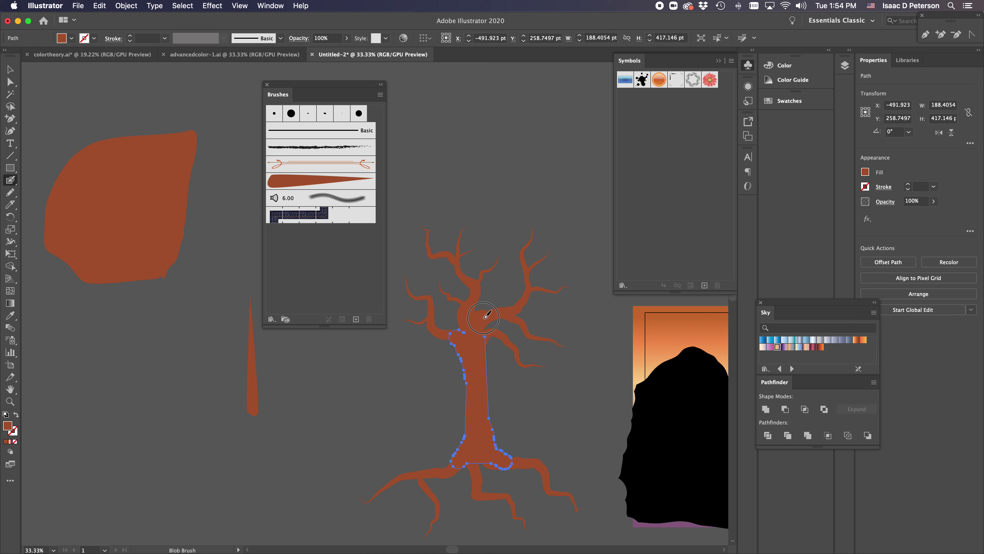
mouse_move(486, 316)
left_mouse_down()
mouse_move(477, 312)
mouse_move(473, 327)
left_mouse_up()
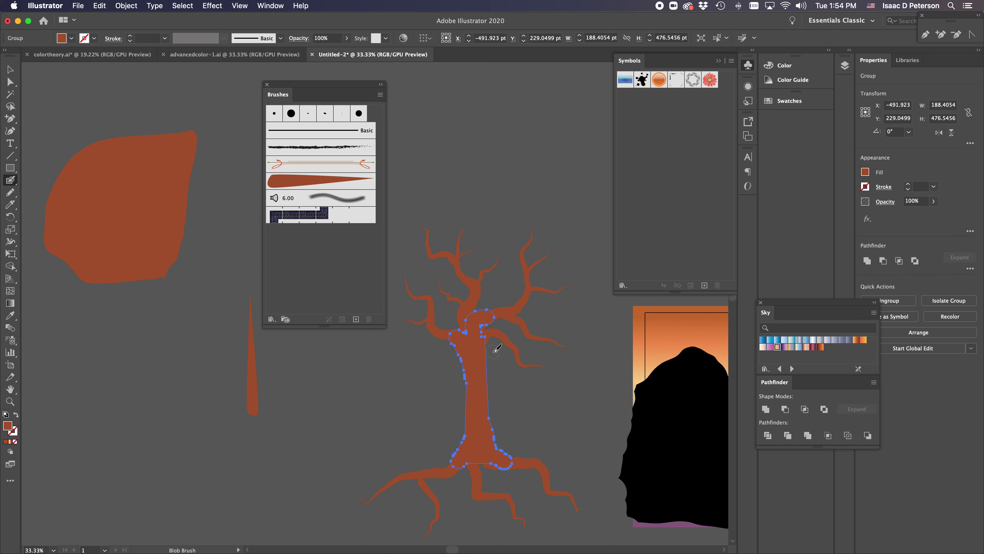
left_click_drag(490, 333, 487, 364)
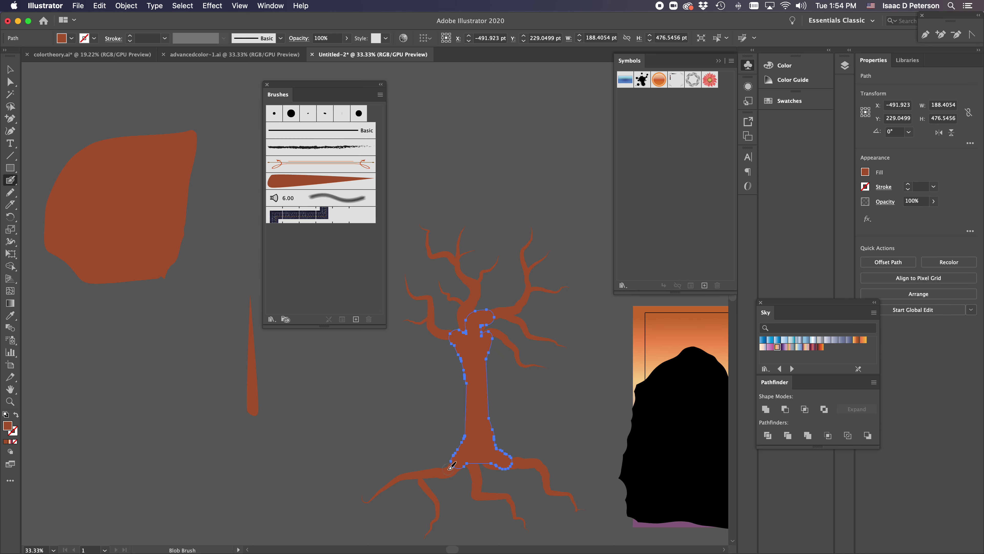
mouse_move(450, 467)
left_mouse_down()
mouse_move(468, 455)
mouse_move(447, 444)
left_mouse_up()
left_click(10, 70)
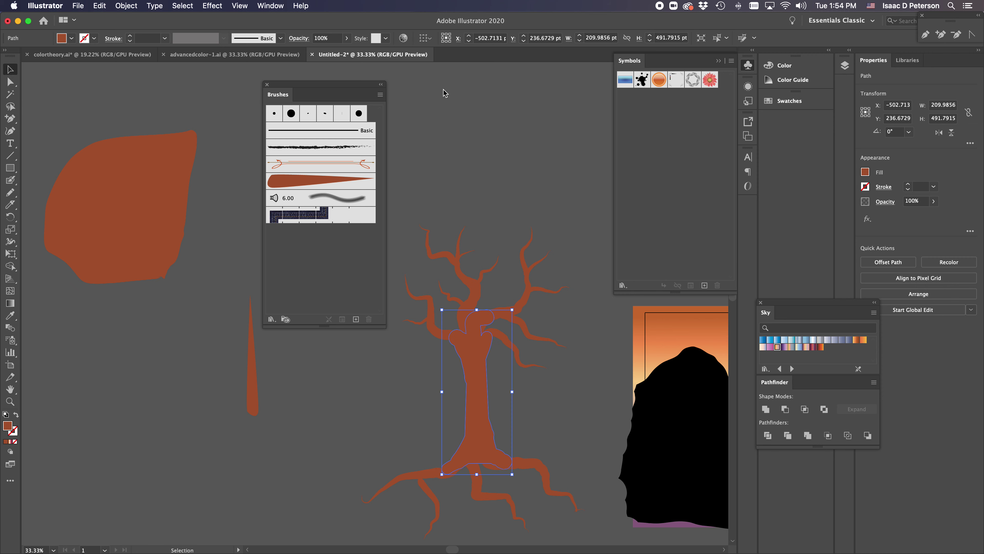
left_click(455, 187)
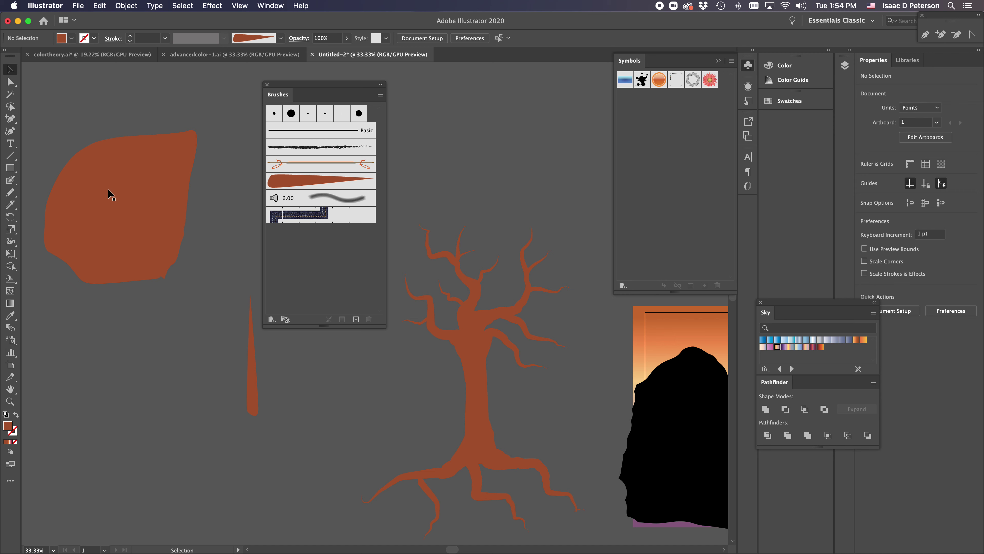
Paint two long upward-curving branches and a twig on the tree's left side and one branch on its right with the tapered art brush
left_click(12, 180)
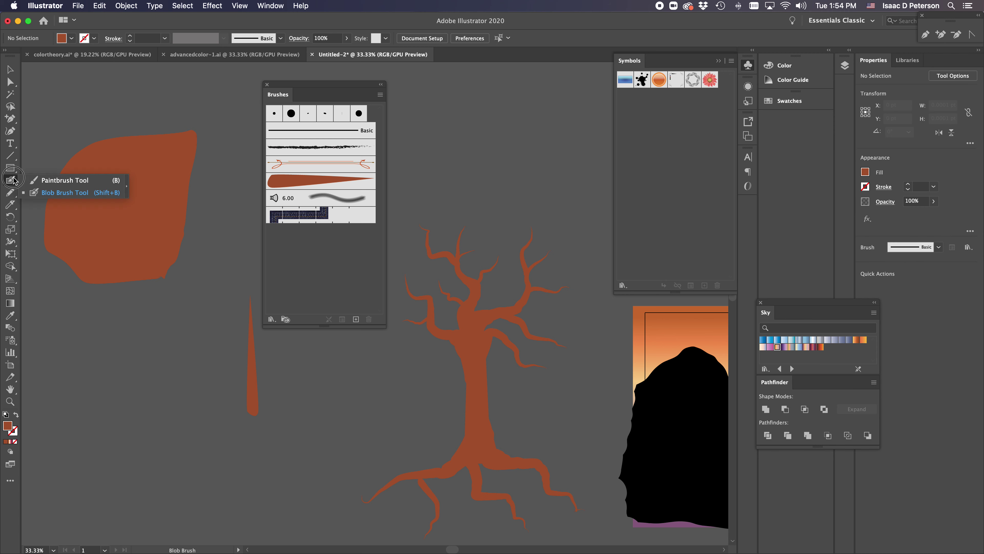
left_click(64, 180)
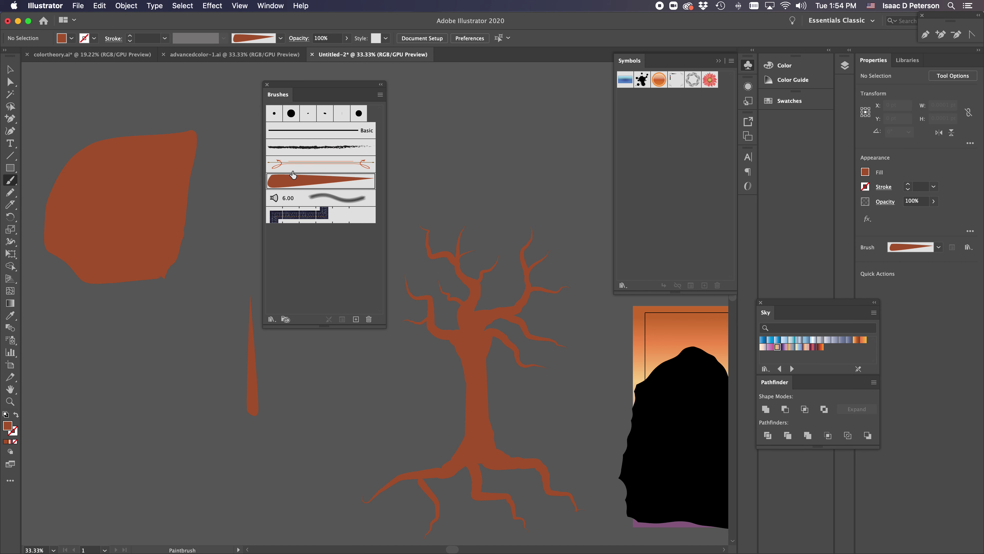
left_click_drag(315, 83, 108, 86)
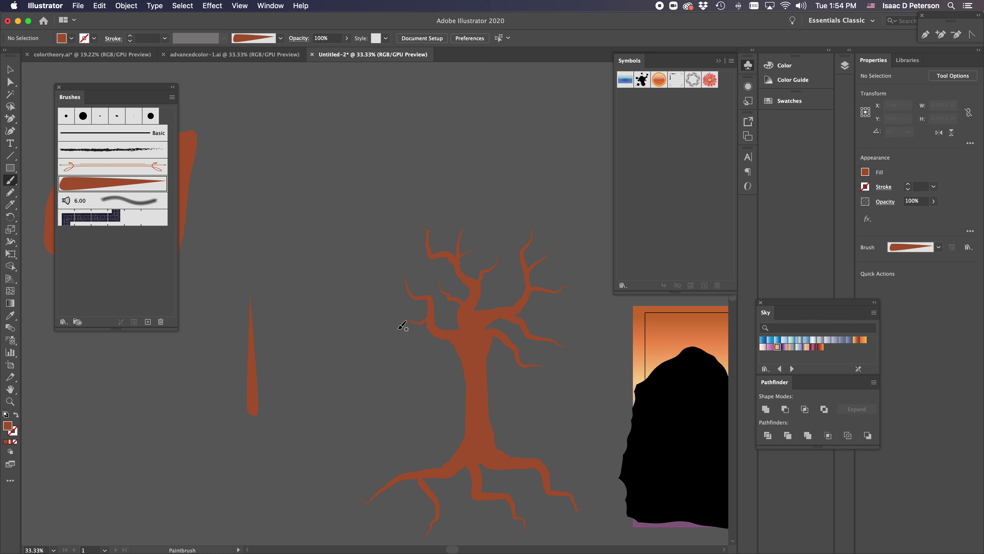
mouse_move(443, 339)
left_mouse_down()
mouse_move(396, 346)
mouse_move(344, 321)
mouse_move(331, 295)
left_mouse_up()
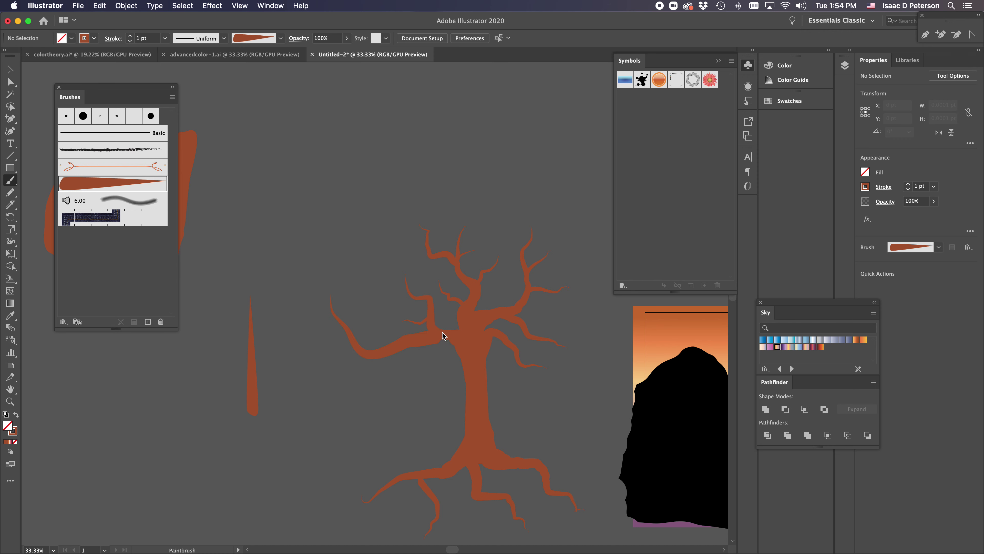
mouse_move(457, 341)
left_mouse_down()
mouse_move(371, 314)
mouse_move(345, 272)
left_mouse_up()
left_click_drag(380, 316, 388, 243)
left_click_drag(513, 311, 601, 297)
Select all the trunk, branch and root pieces of the tree and group them
left_click(10, 69)
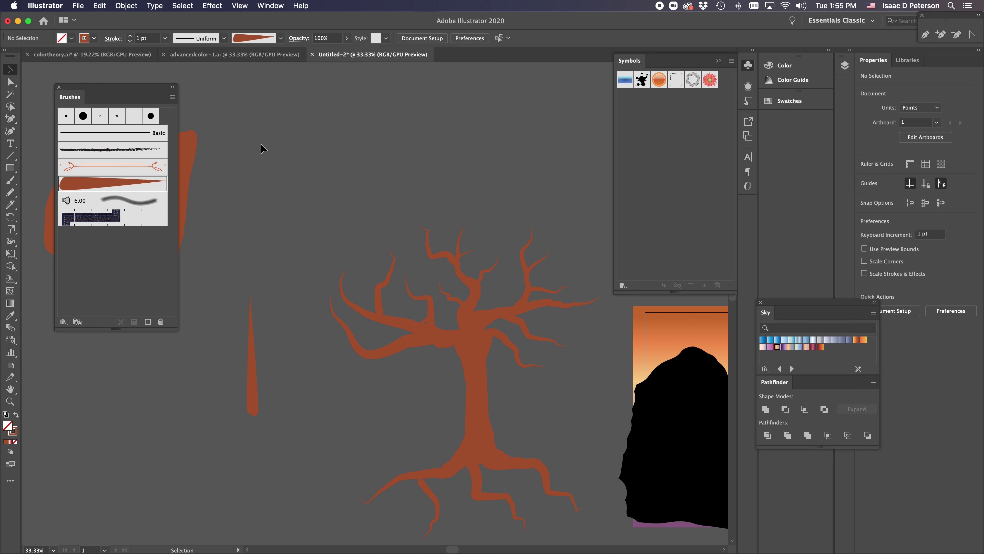
left_click(332, 184)
left_click_drag(482, 314, 575, 521)
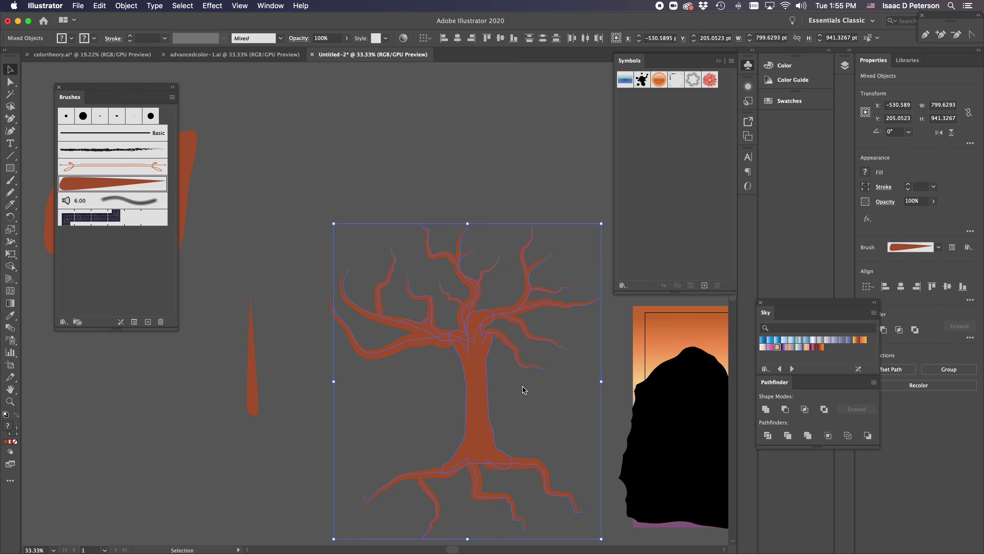
key("super+g")
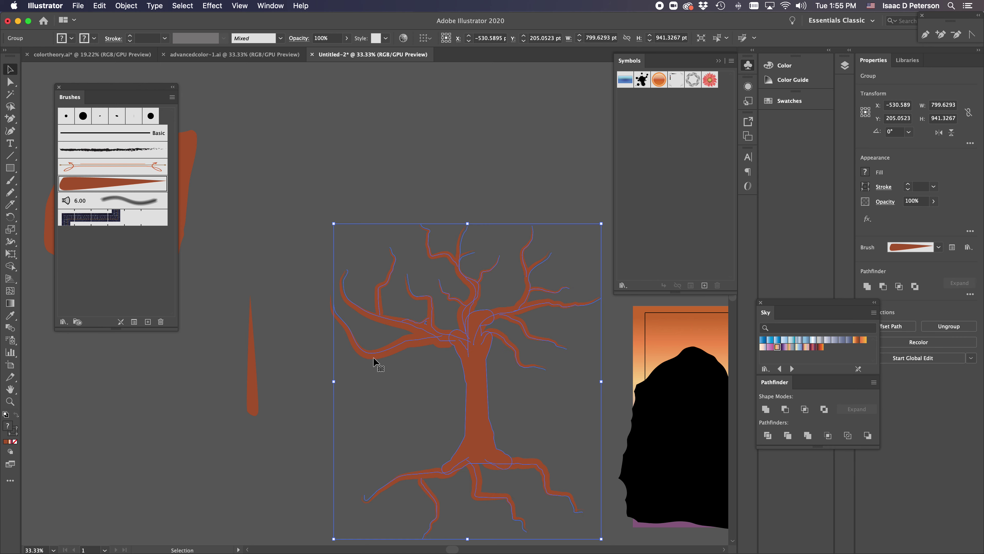
Create a new art brush from the tree group, set to Scale Proportionately with its direction pointing up
left_click_drag(479, 389, 125, 282)
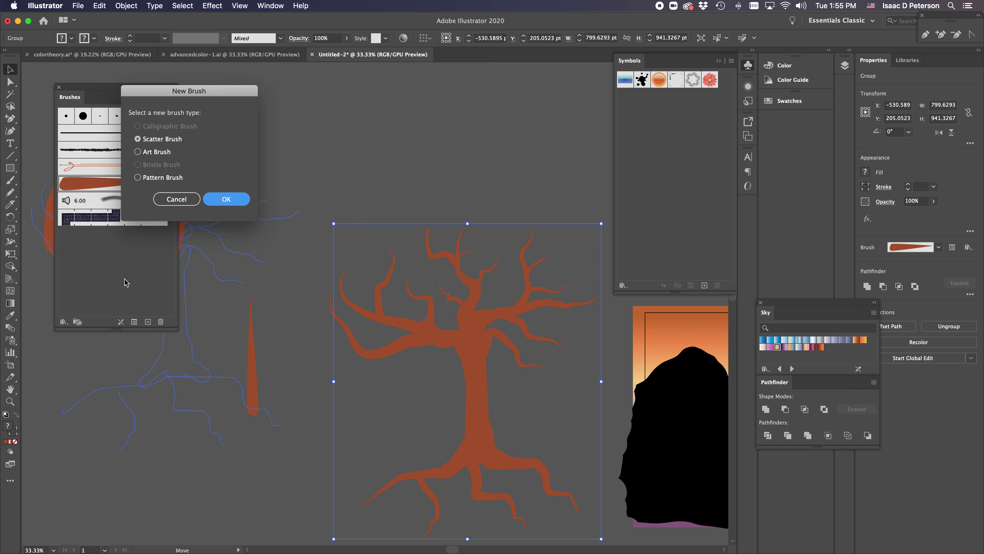
left_click(153, 152)
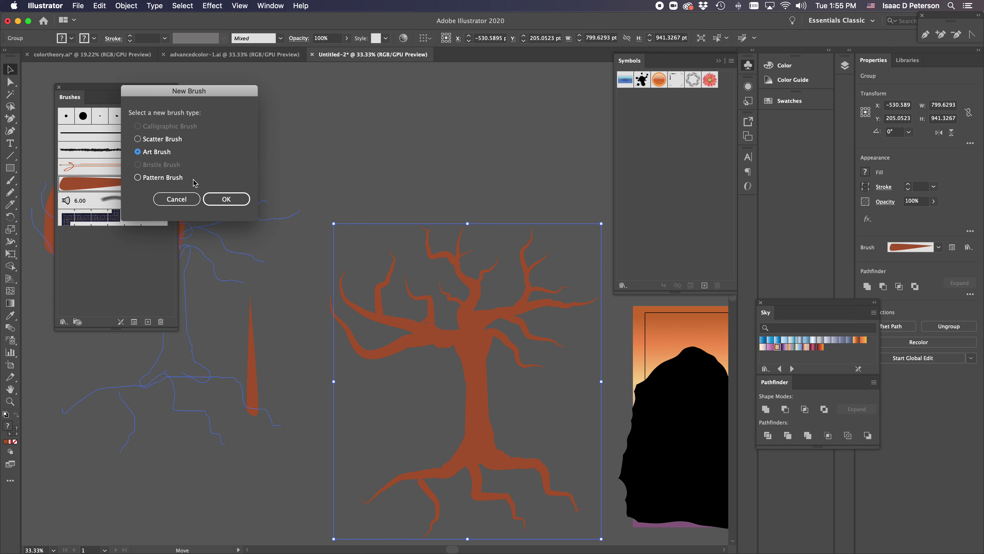
left_click(218, 199)
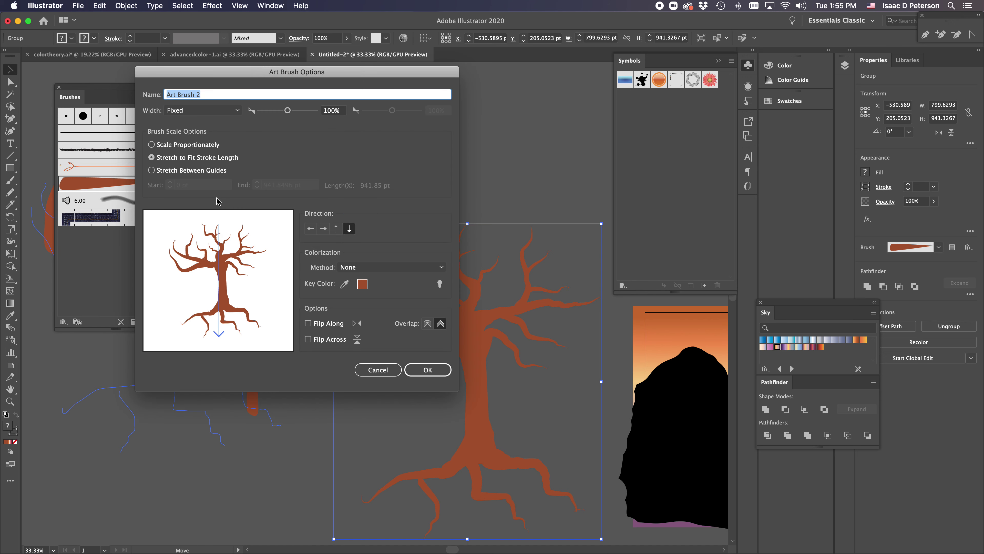
left_click(152, 144)
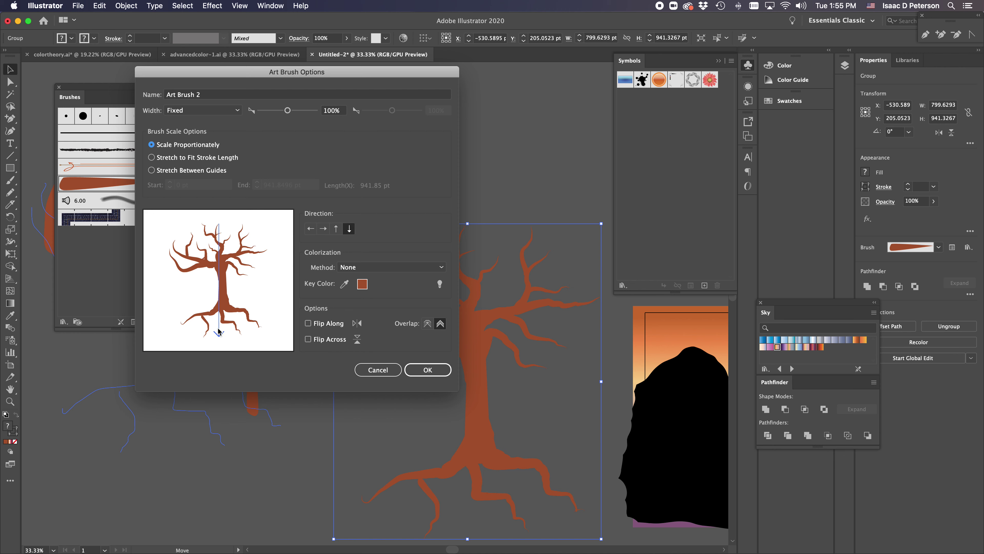
left_click(336, 229)
left_click(427, 370)
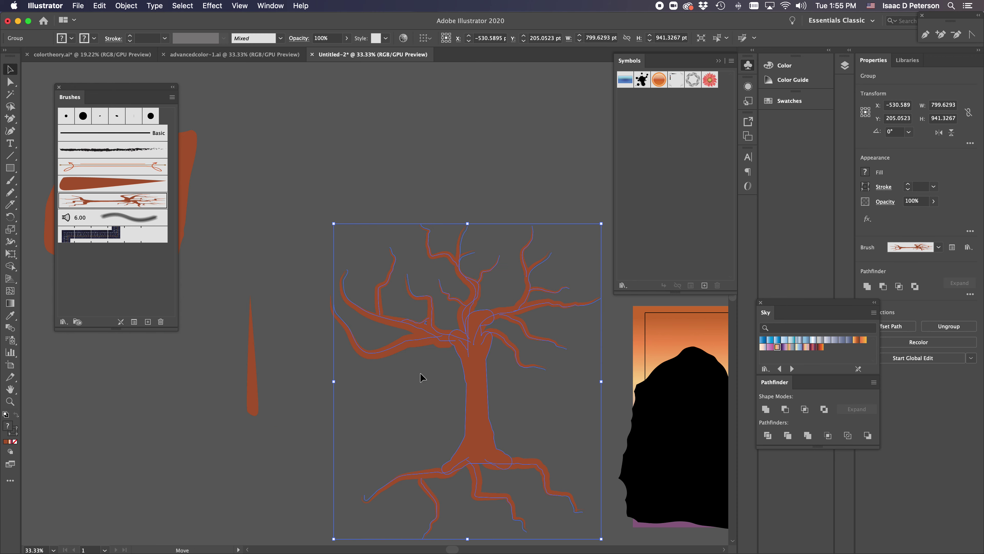
left_click(292, 434)
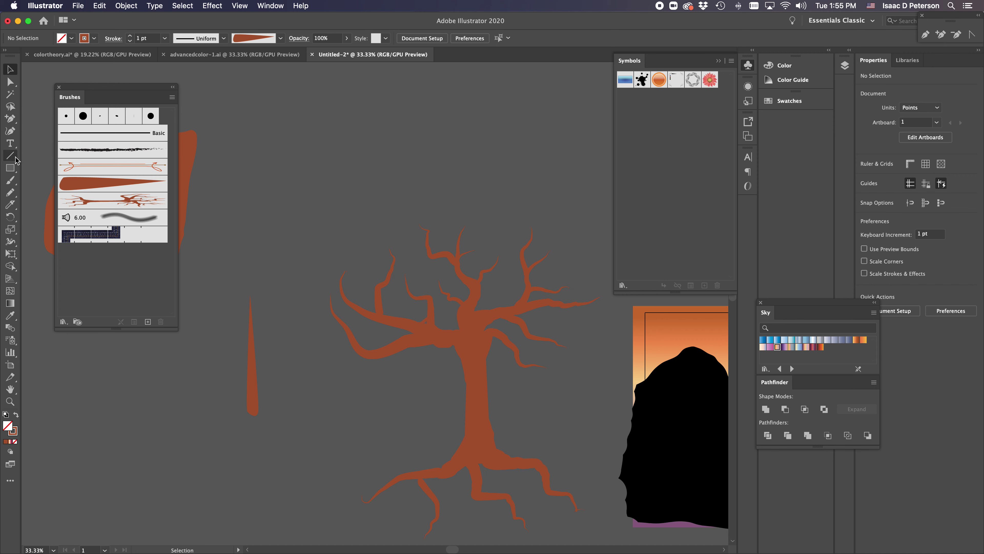
Paint several upright trees of different sizes around the brown spike with the new tree art brush
left_click(10, 180)
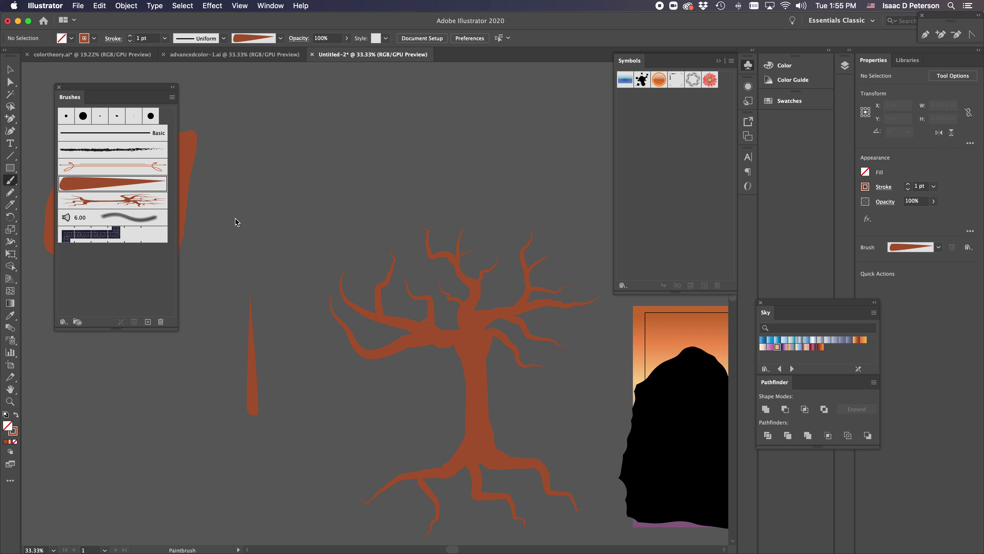
left_click_drag(289, 426, 287, 236)
key("super+z")
left_click(155, 204)
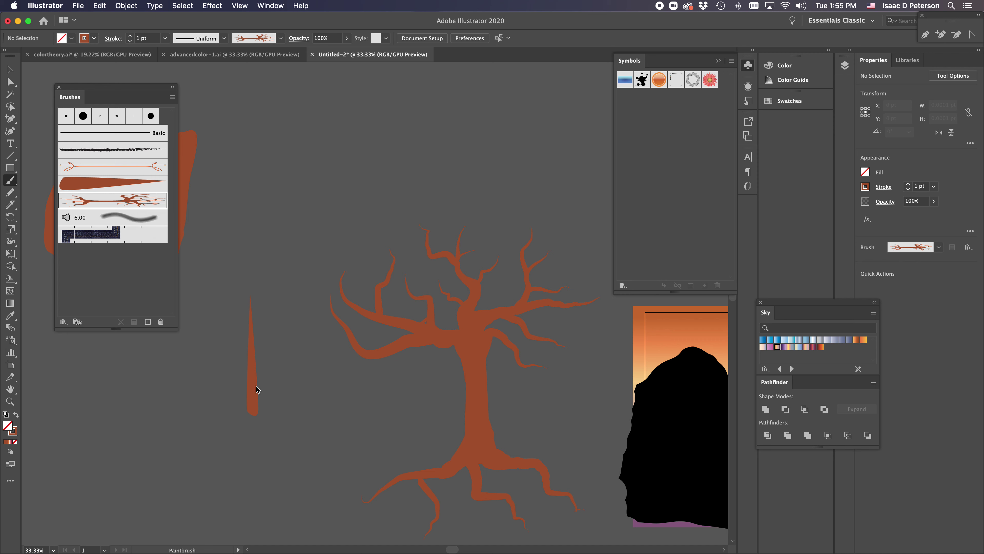
left_click_drag(283, 383, 294, 209)
left_click_drag(227, 389, 225, 388)
left_click_drag(150, 469, 148, 379)
left_click_drag(327, 456, 326, 360)
Paint one small tree on each of the two black mountain peaks with the tree art brush
key("space")
left_click_drag(405, 424, 19, 390)
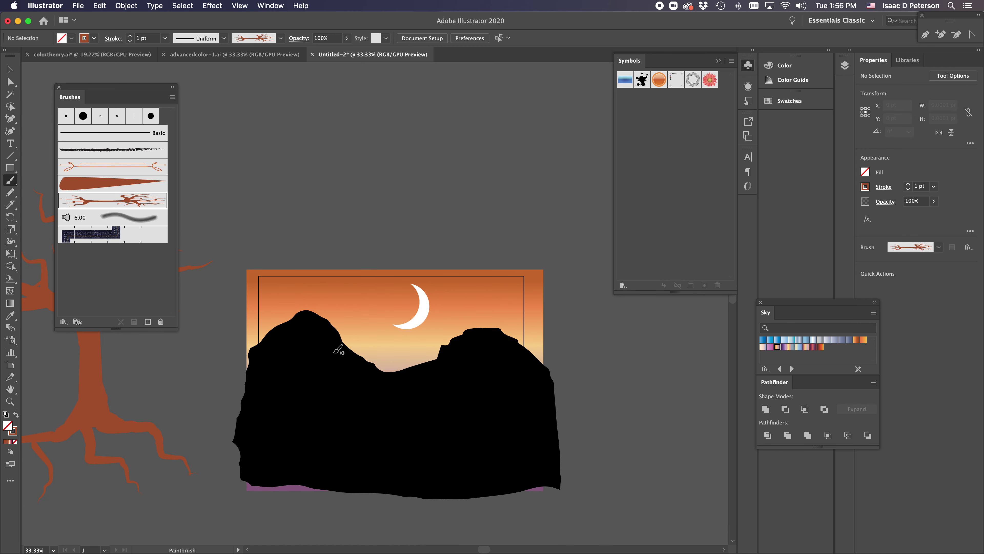
left_click(497, 346)
left_click_drag(497, 346, 506, 289)
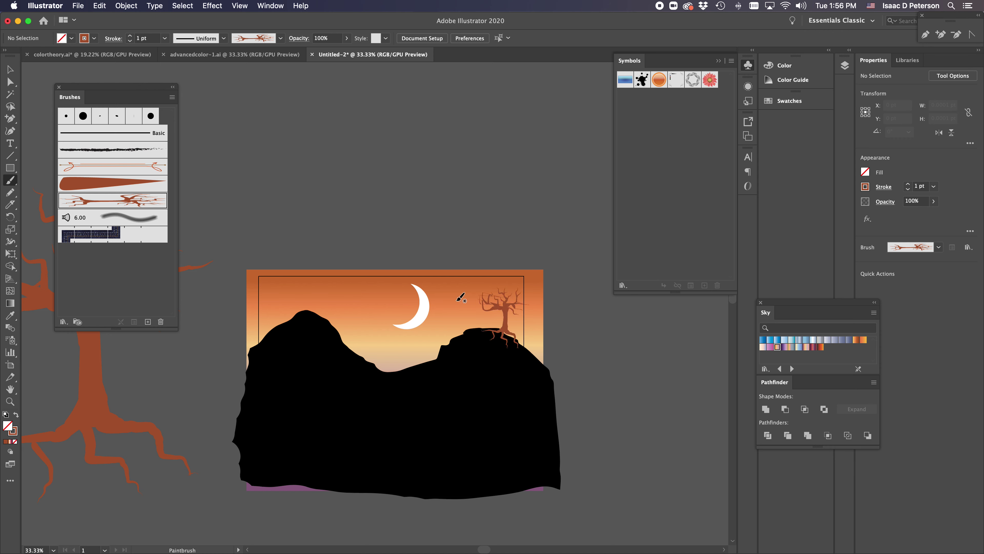
left_click_drag(301, 337, 296, 283)
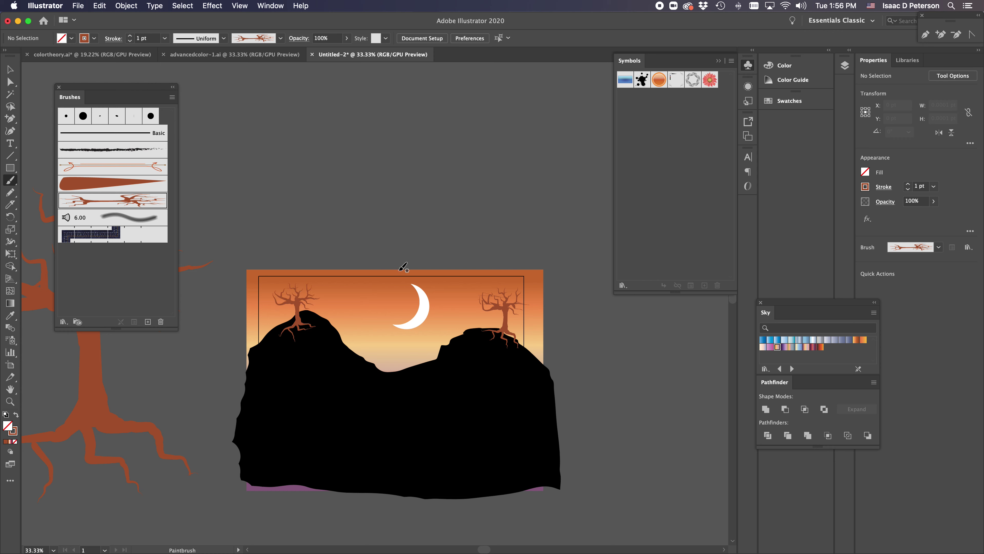